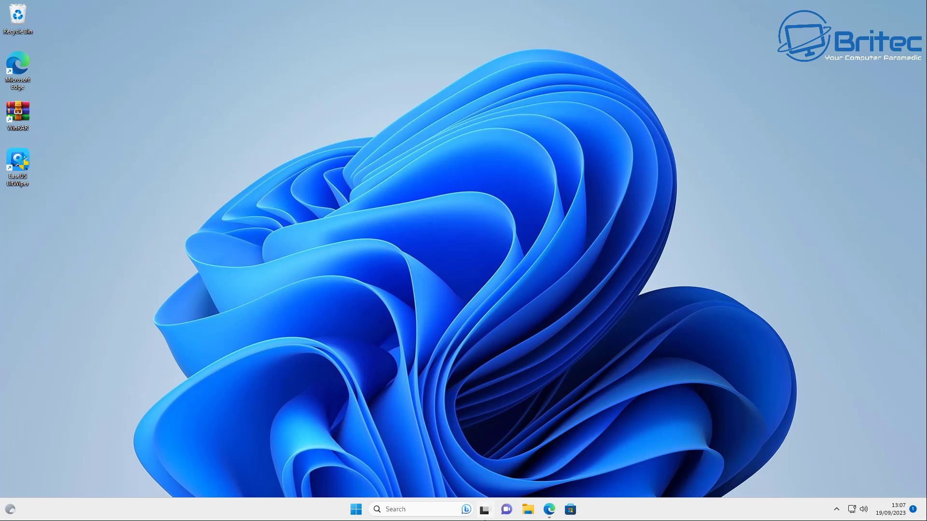
# Step: Download the Windows 11 media creation tool from the Create Windows 11 Installation Media section of Microsoft's Windows 11 download page
pyautogui.click(548, 509)
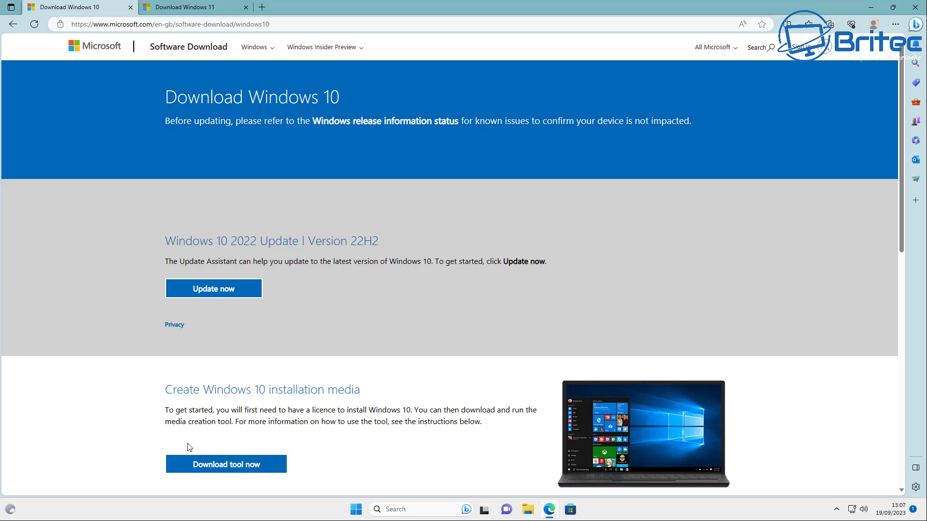
pyautogui.click(196, 8)
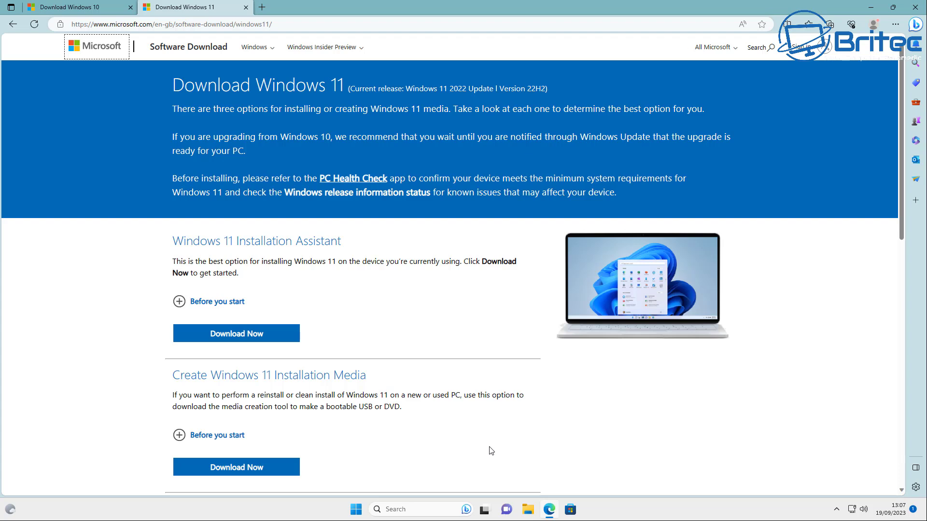
pyautogui.click(231, 467)
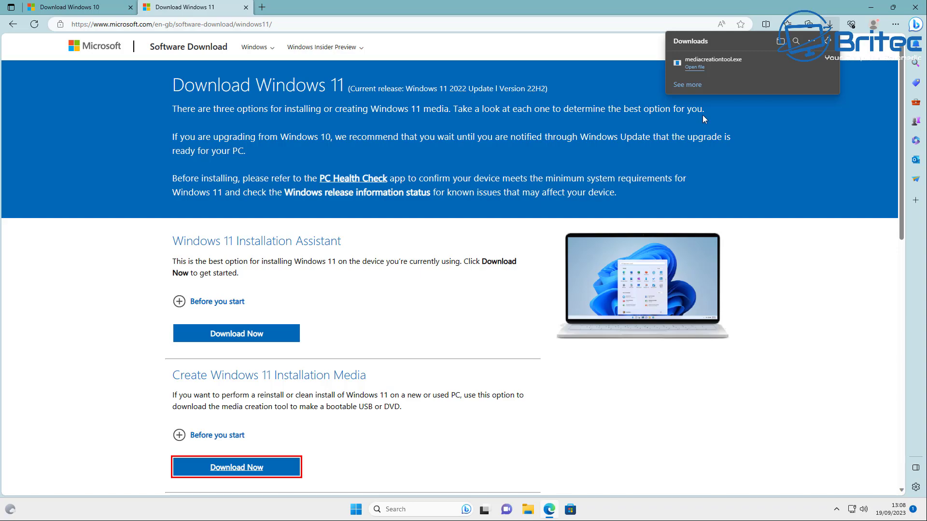
# Step: Run the downloaded mediacreationtool.exe, allow it to make changes to the device, and get the browser out of the way
pyautogui.click(696, 67)
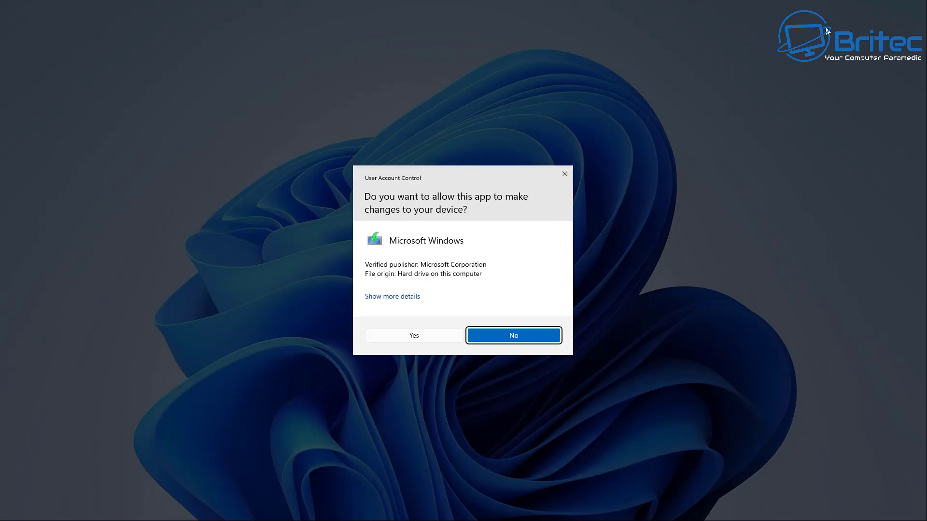
pyautogui.click(423, 337)
pyautogui.click(872, 9)
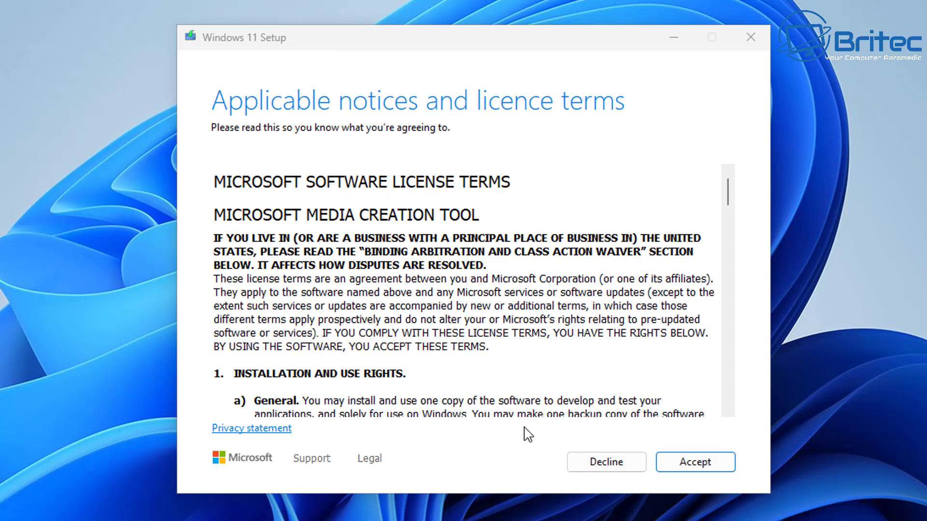
# Step: Accept the licence terms and continue with English (United Kingdom) and Windows 11, with the recommended options for this PC turned off
pyautogui.click(684, 467)
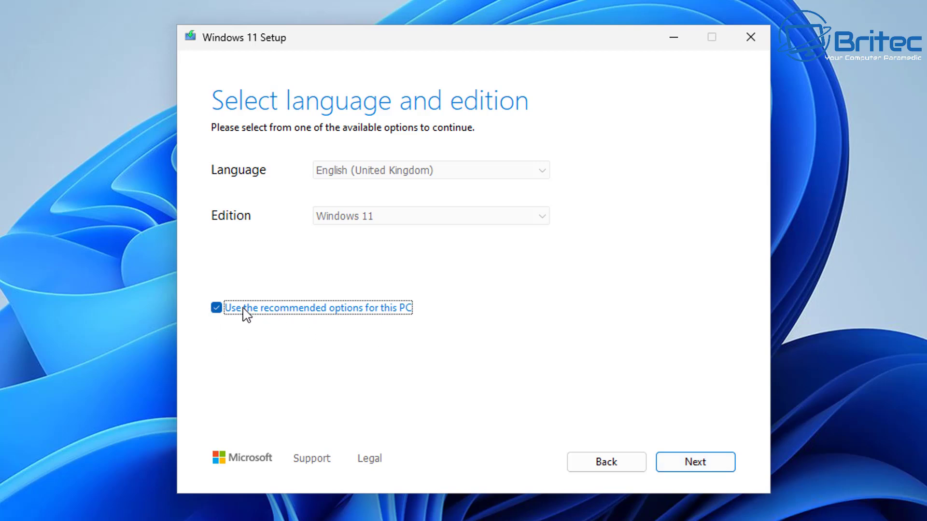
pyautogui.click(240, 311)
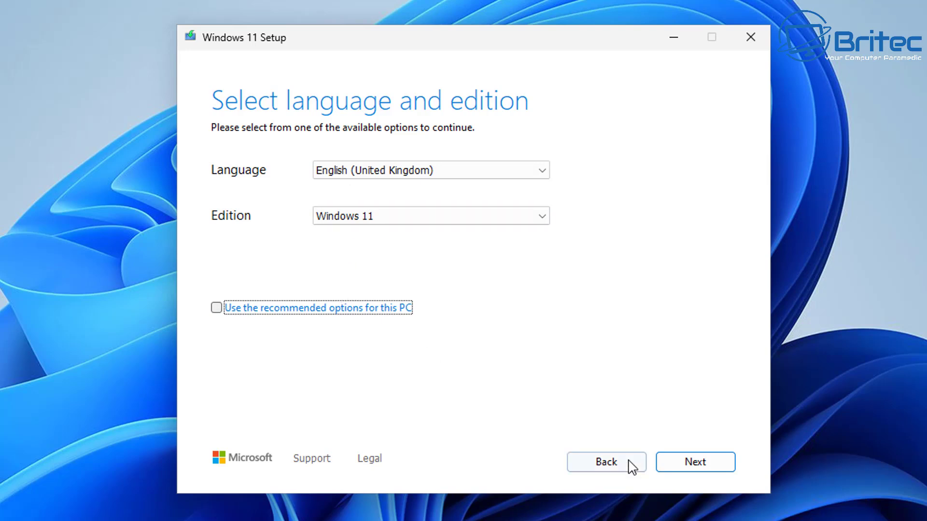
pyautogui.click(716, 465)
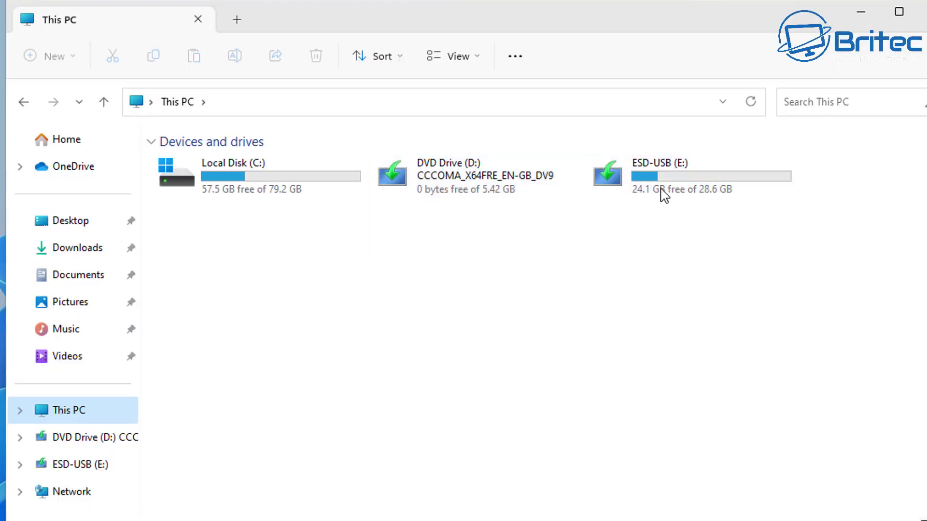
# Step: Create the Windows 11 installation media on the USB flash drive E: (ESD-USB) and finish the setup wizard
pyautogui.moveTo(680, 196)
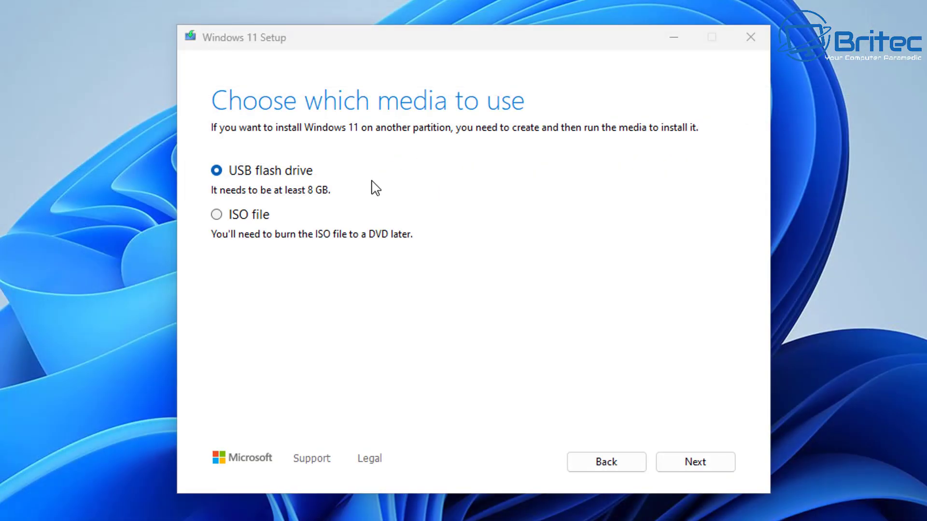
pyautogui.click(700, 462)
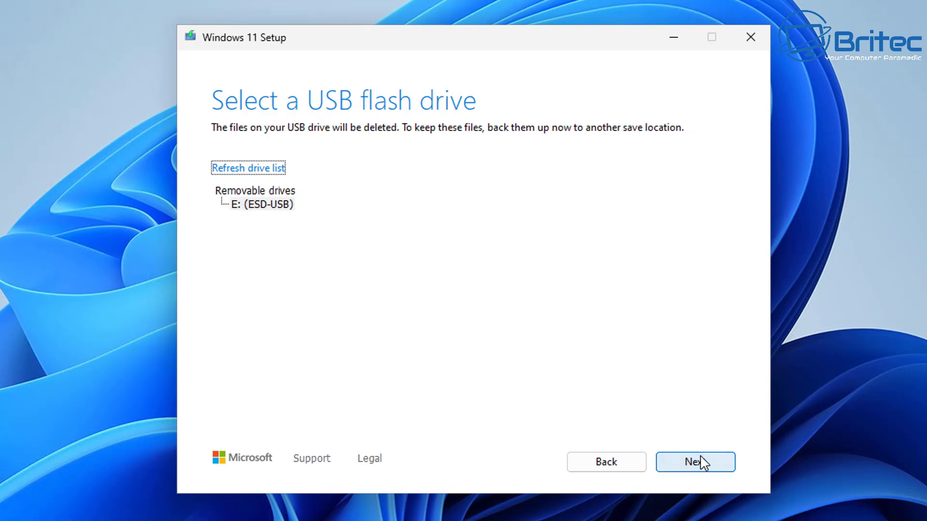
pyautogui.click(703, 462)
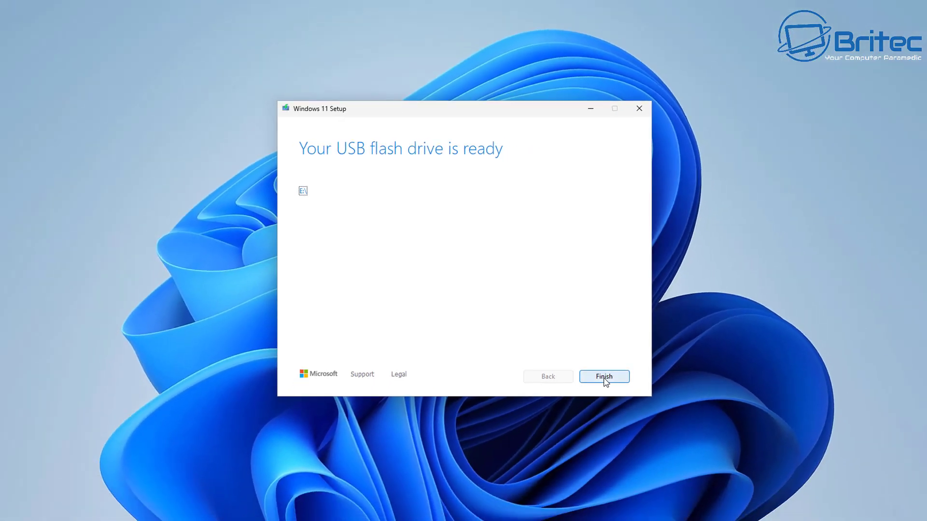
pyautogui.click(695, 462)
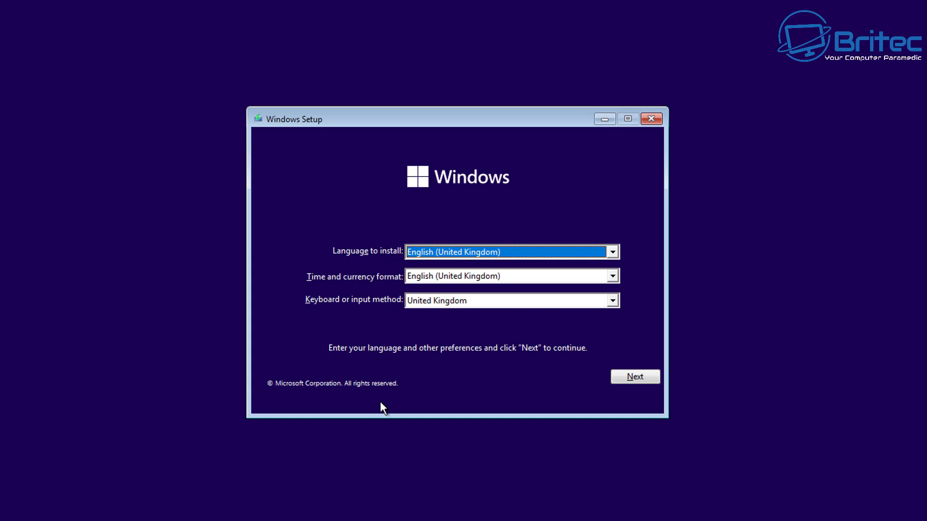
# Step: Continue Windows Setup with the United Kingdom language settings and open Command Prompt from the computer repair's advanced troubleshooting options
pyautogui.click(637, 378)
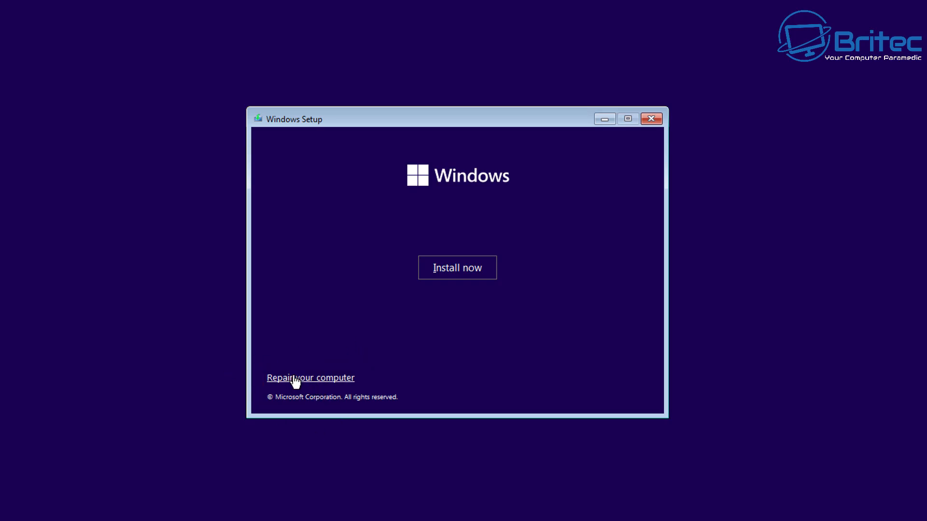
pyautogui.click(327, 380)
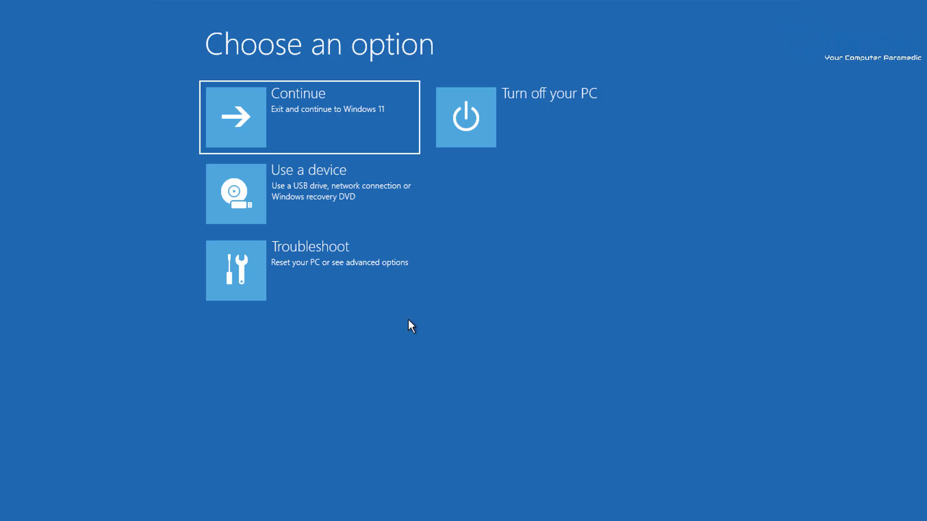
pyautogui.click(343, 262)
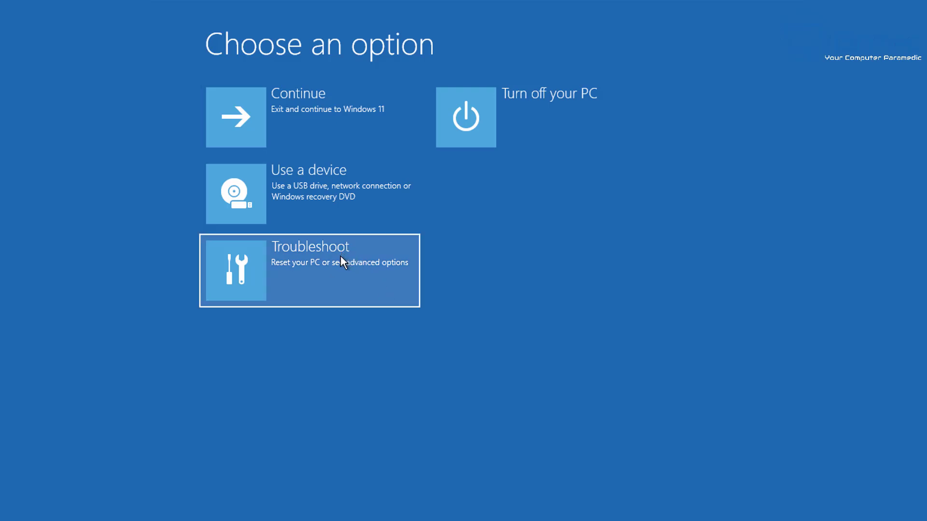
pyautogui.click(349, 297)
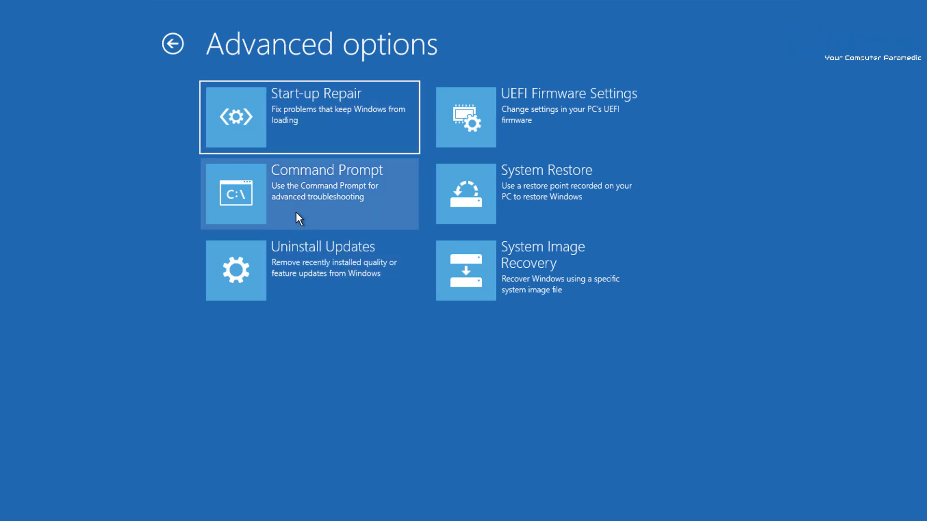
pyautogui.click(317, 206)
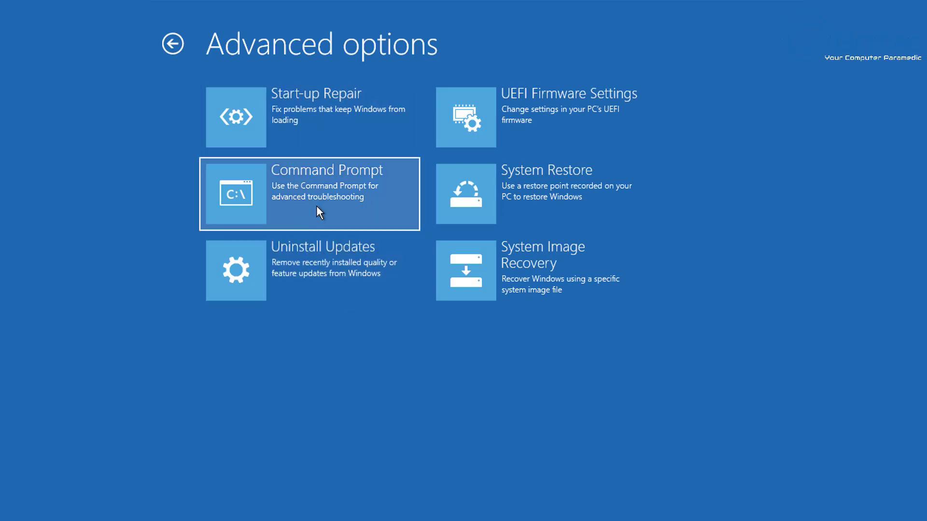
pyautogui.click(348, 221)
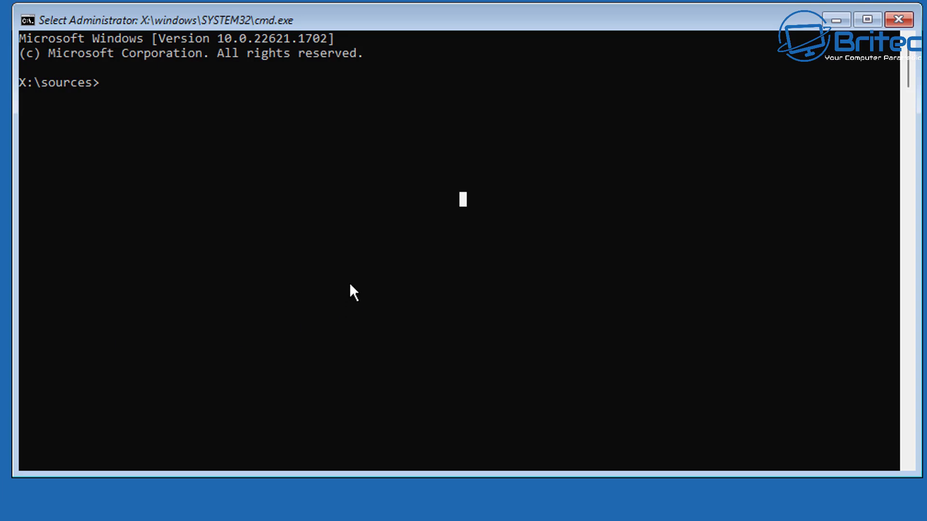
# Step: Switch to drive C: in Command Prompt and list its contents with dir
pyautogui.write('c')
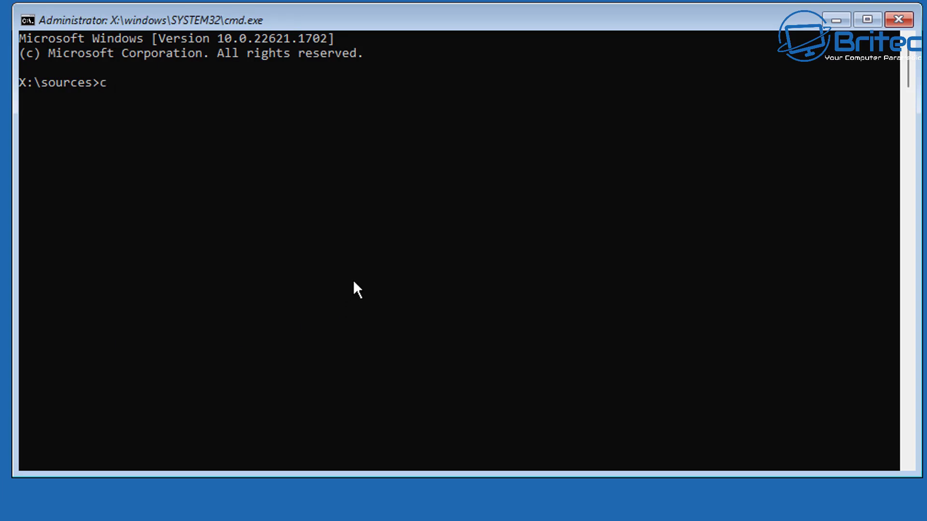
pyautogui.write(':')
pyautogui.press('Return')
pyautogui.write('dir')
pyautogui.press('Return')
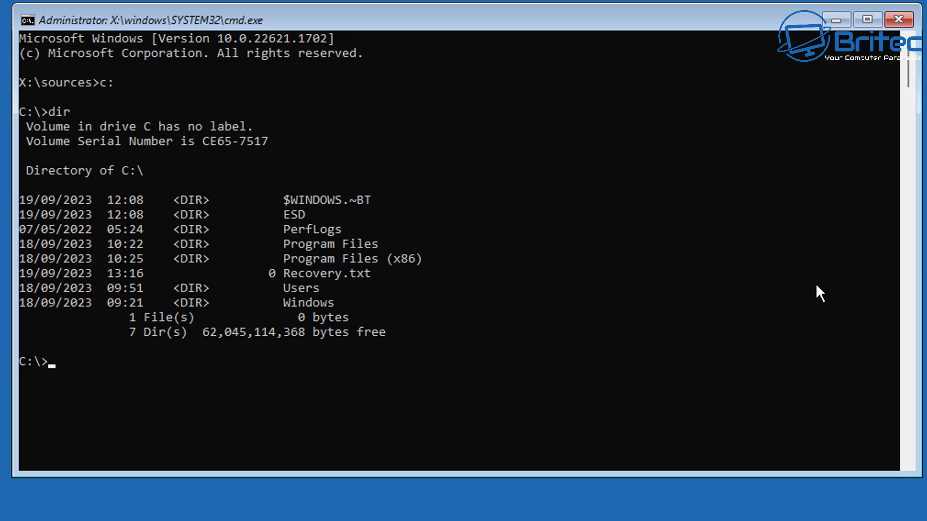
# Step: Switch to drive D:, list its contents with dir, and compare them with the C: listing to identify the Windows drive
pyautogui.write('d:')
pyautogui.press('Return')
pyautogui.write('dir')
pyautogui.press('Return')
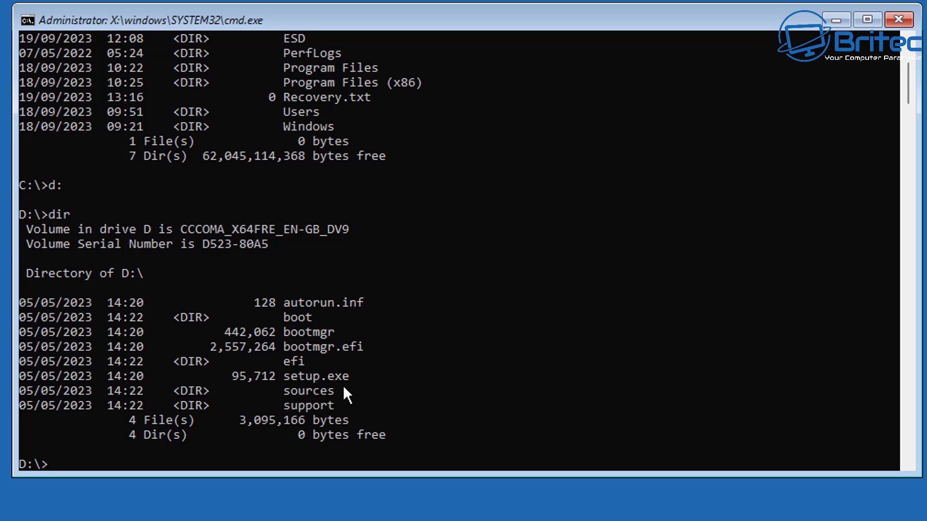
pyautogui.scroll(2, 392, 355)
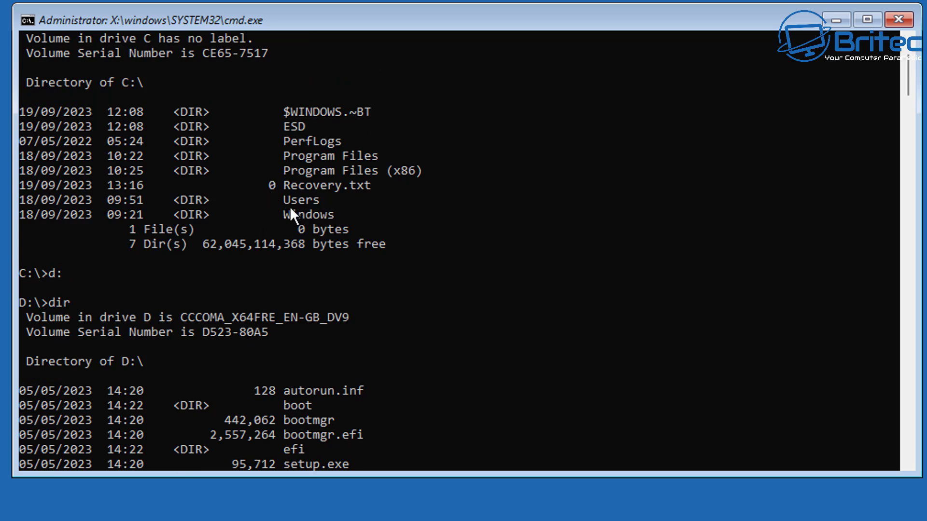
pyautogui.scroll(-2, 428, 292)
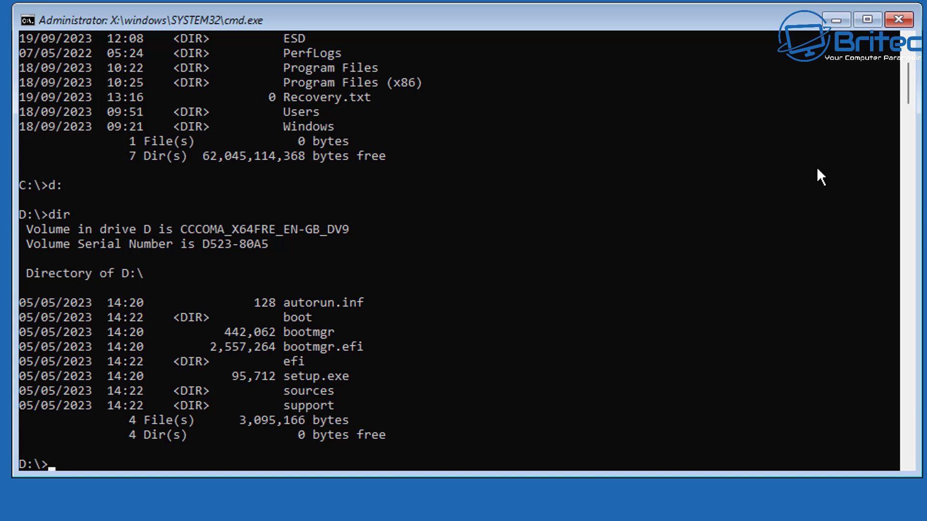
# Step: Switch back to drive C: and clear the Command Prompt screen
pyautogui.write('c:')
pyautogui.press('Return')
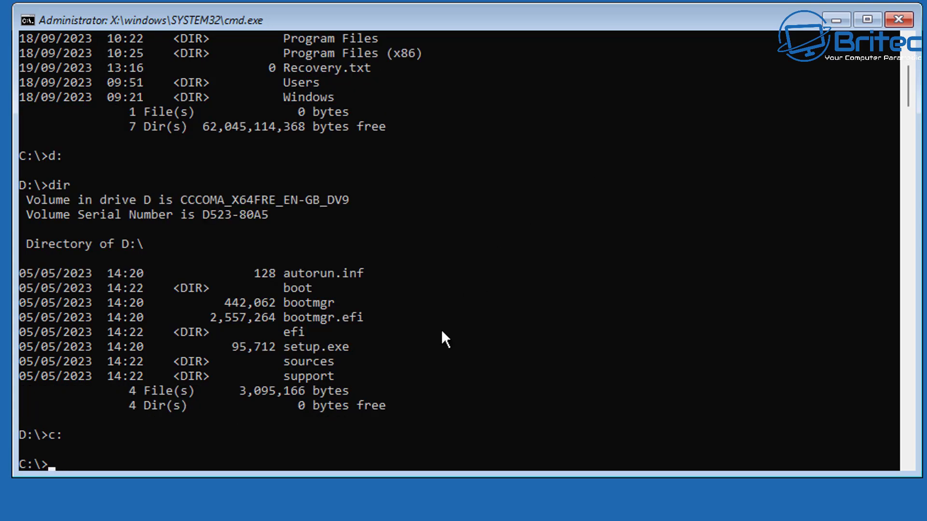
pyautogui.scroll(-1, 442, 352)
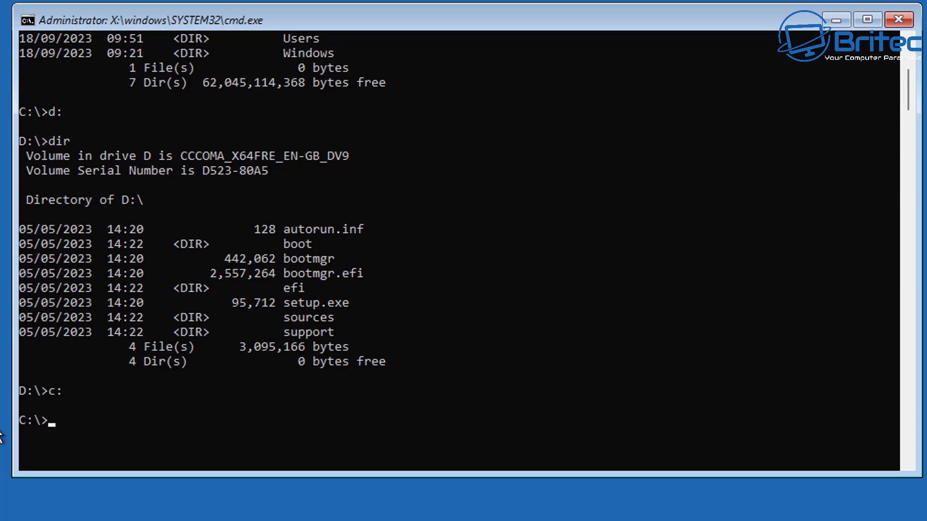
pyautogui.click(72, 463)
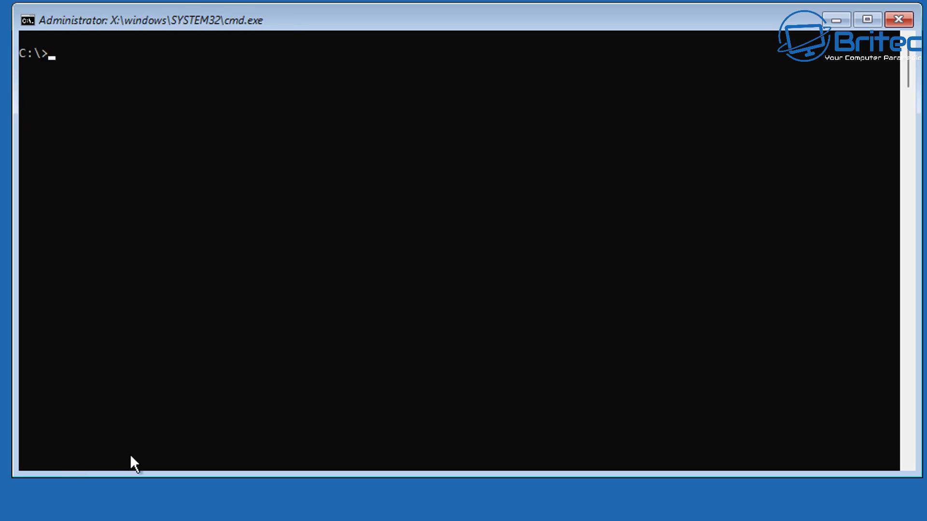
# Step: Run dism /image:c:\ /cleanup-image /restorehealth /source:c:\windows to repair the offline Windows image
pyautogui.write('dis')
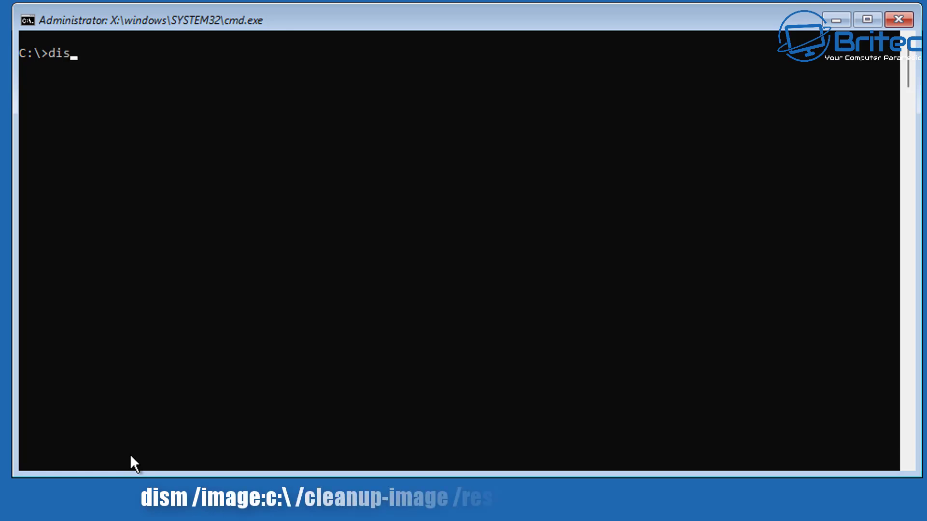
pyautogui.write('m /ima')
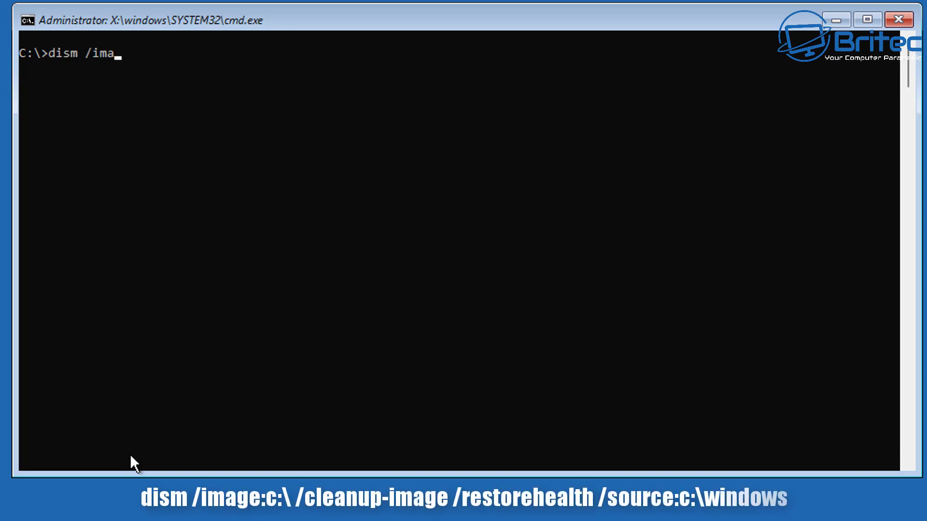
pyautogui.write('ge:c:')
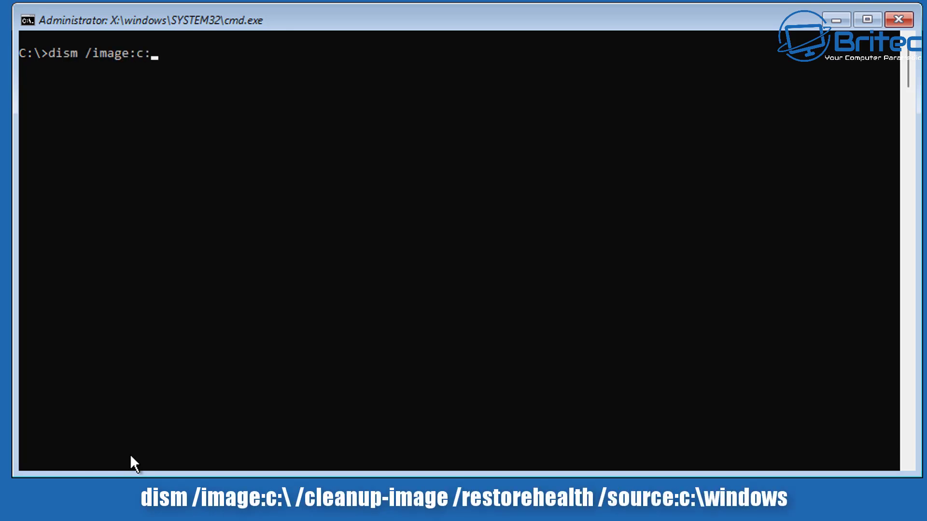
pyautogui.write('\\ /cleanup-image')
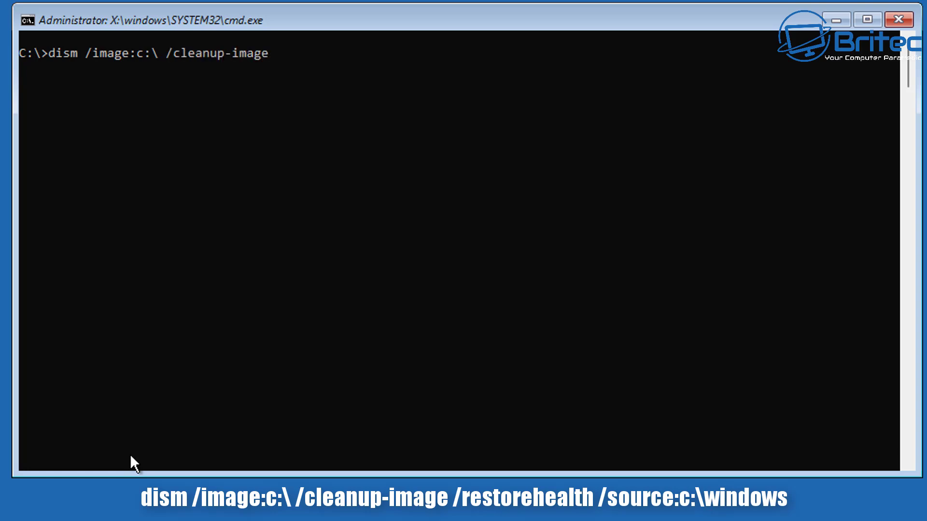
pyautogui.write(' /restorehealth')
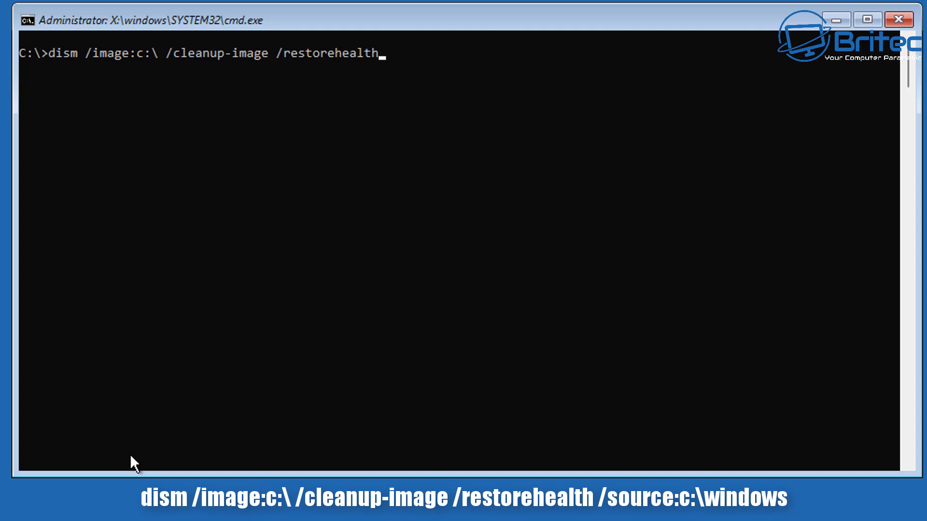
pyautogui.write(' /source:c:\\windows')
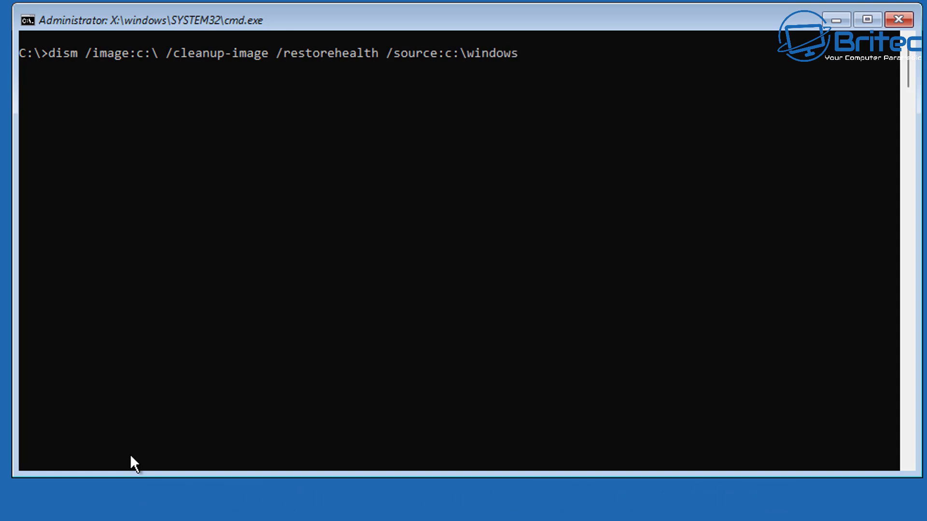
pyautogui.press('Return')
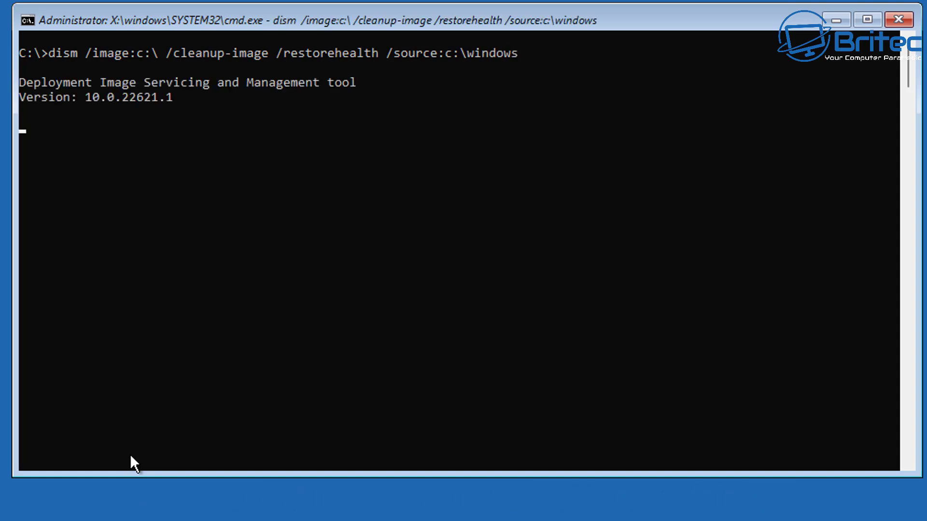
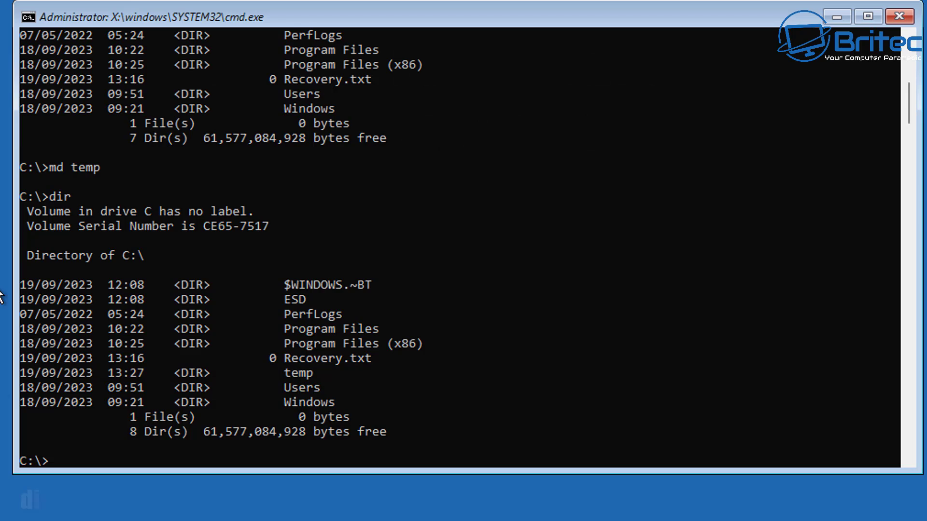
# Step: Run dism /image:c:\ /cleanup-image /restorehealth /source:c:\windows /scratchdir:c:\temp to repair the offline image with a scratch directory
pyautogui.press('Up')
pyautogui.press('Up')
pyautogui.press('Up')
pyautogui.press('Up')
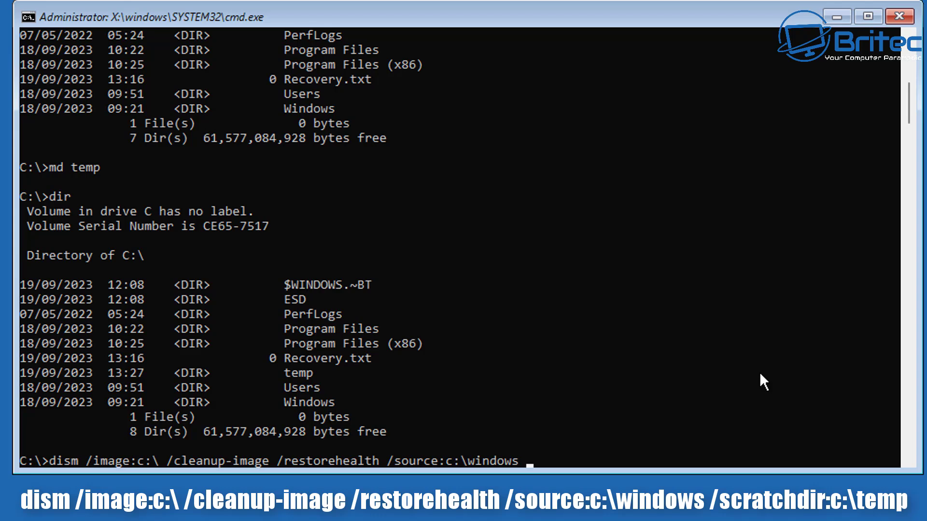
pyautogui.write('scratchdir')
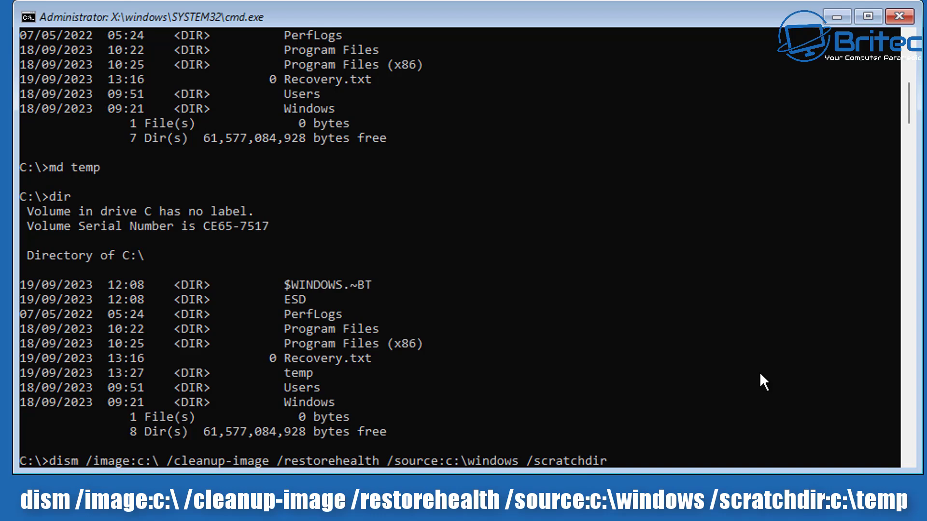
pyautogui.write(':c:\temp')
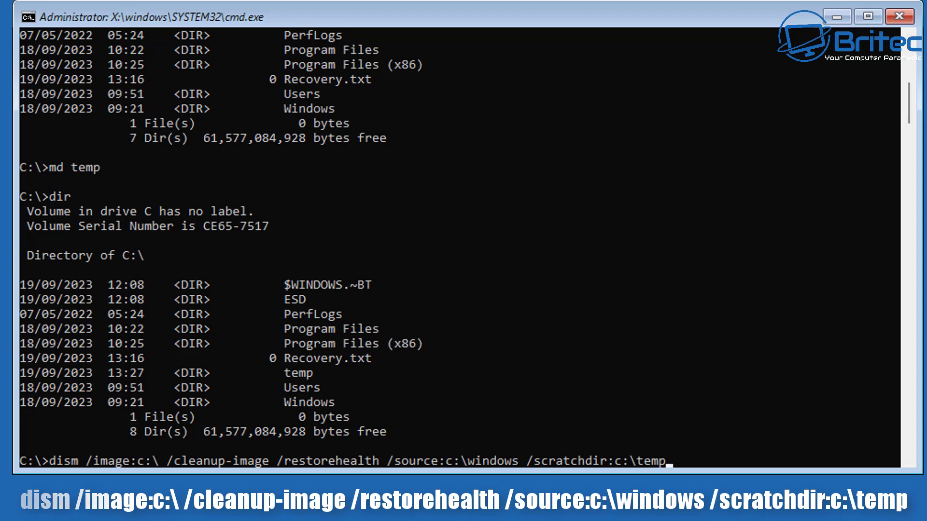
pyautogui.click(760, 446)
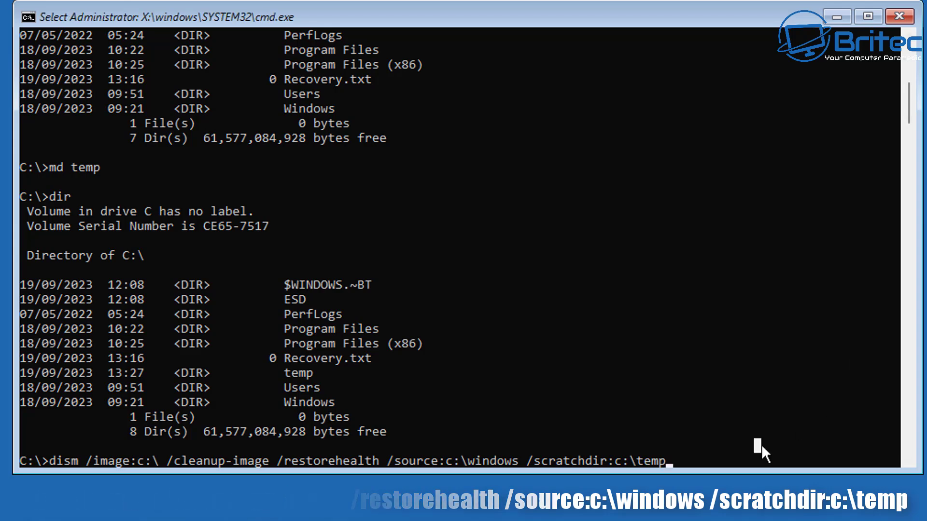
pyautogui.press('Escape')
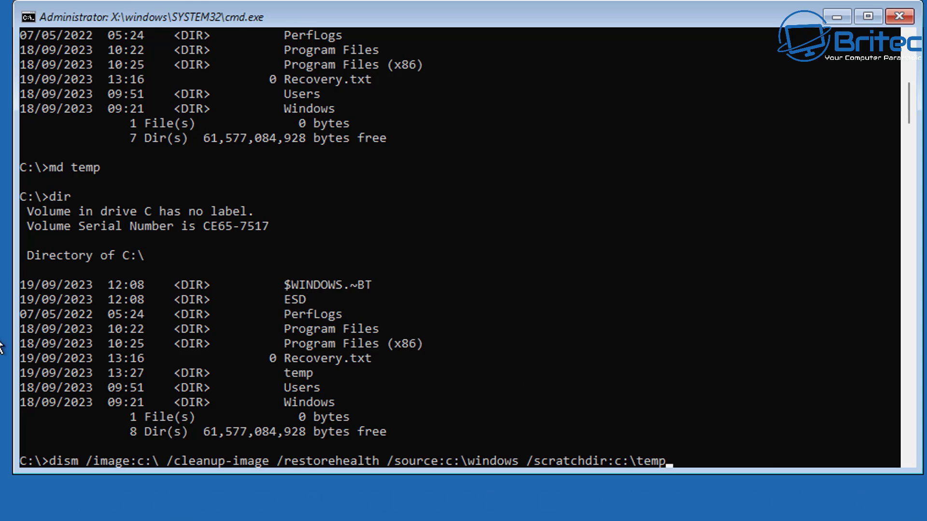
pyautogui.press('Return')
pyautogui.click(493, 299)
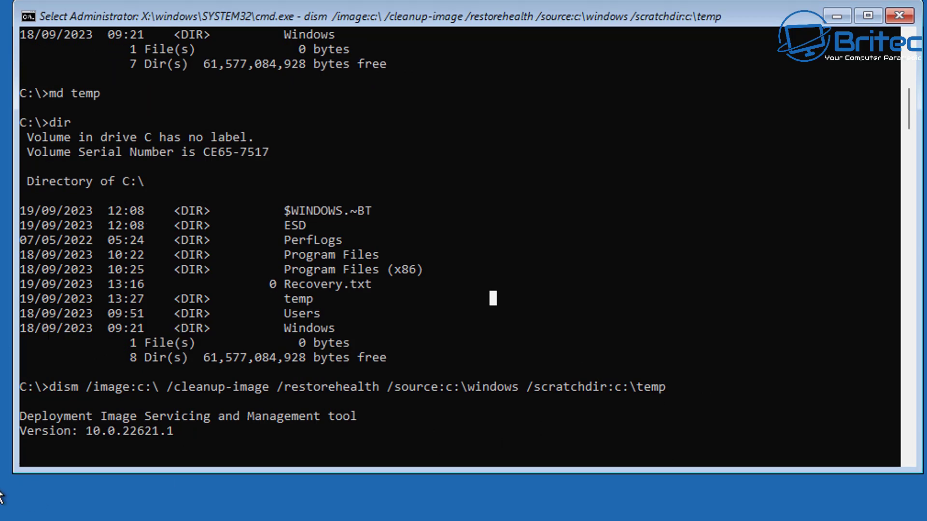
pyautogui.press('Escape')
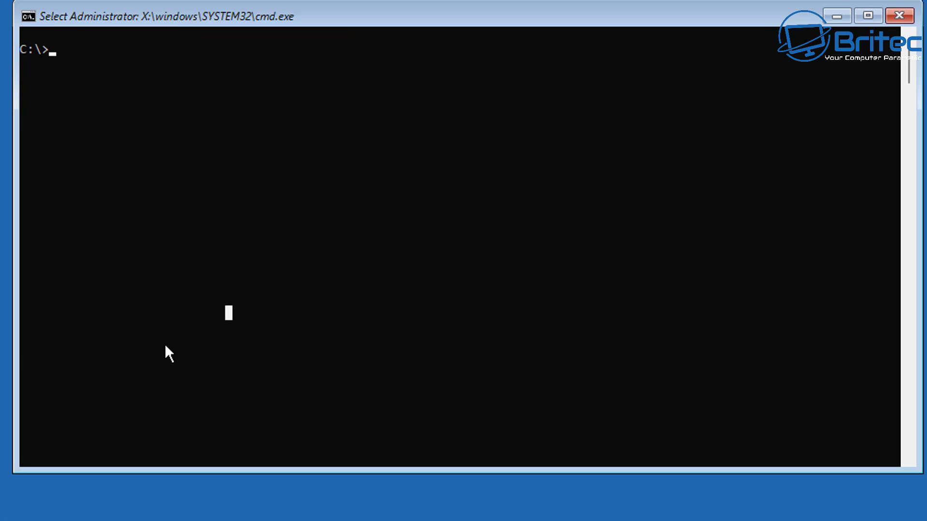
# Step: Switch to the installation media on drive D: and list its contents with dir
pyautogui.press('Escape')
pyautogui.write('d')
pyautogui.write(';')
pyautogui.press('BackSpace')
pyautogui.write(':')
pyautogui.press('Return')
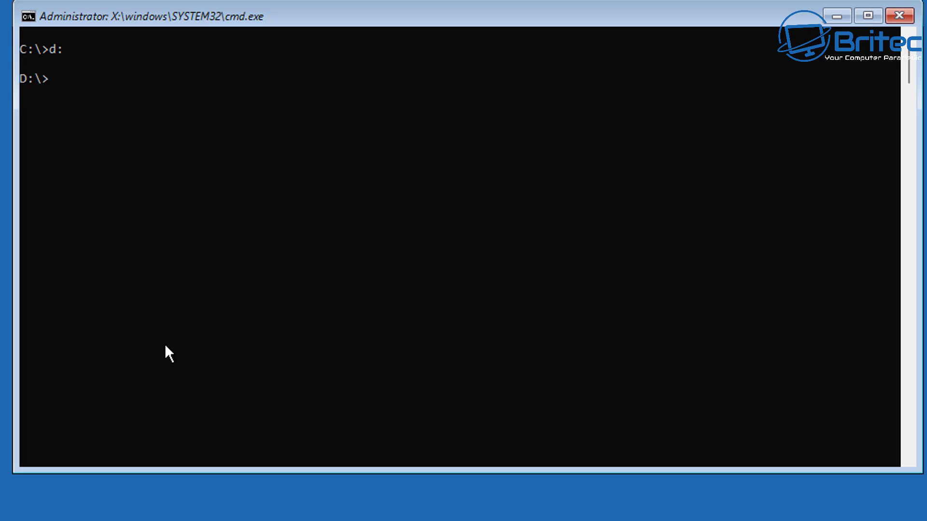
pyautogui.write('dir')
pyautogui.press('Return')
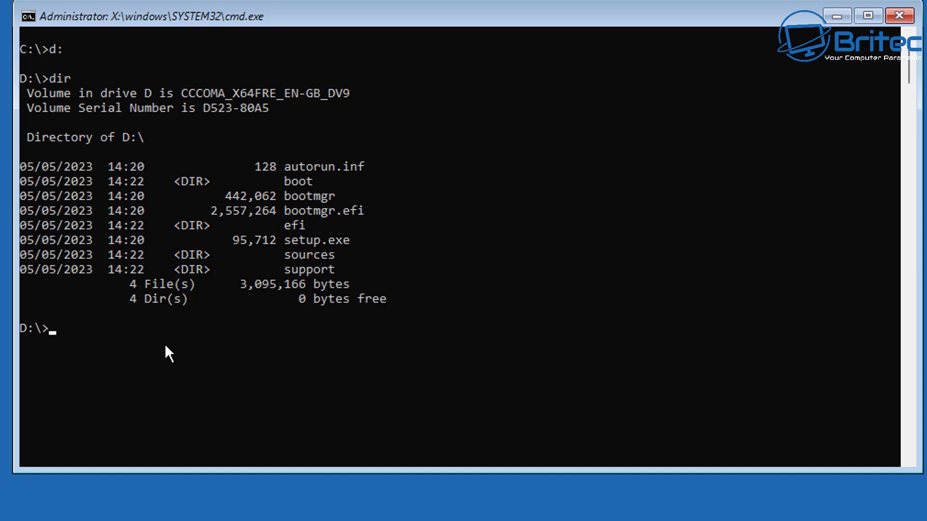
# Step: Change into the sources folder on D: and list its files with dir to look for install.wim or install.esd
pyautogui.write('cd sources')
pyautogui.press('Return')
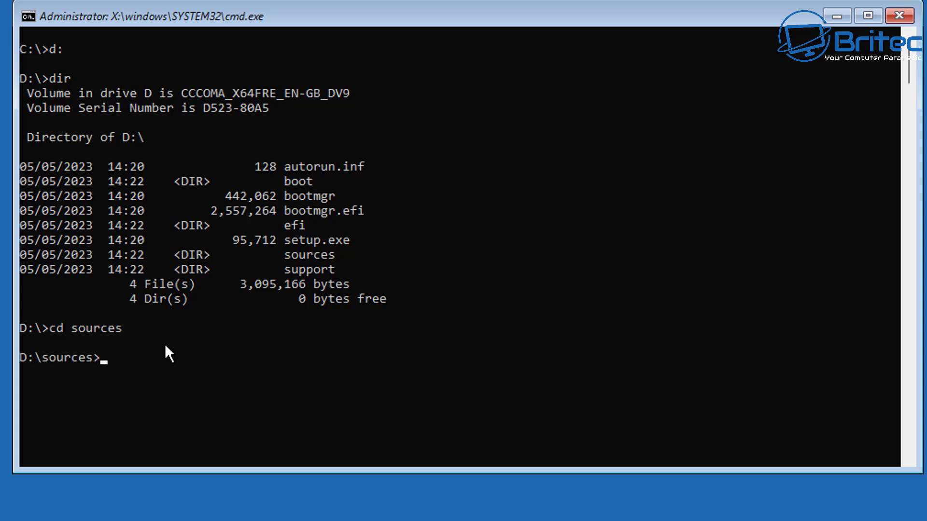
pyautogui.write('dir')
pyautogui.press('Return')
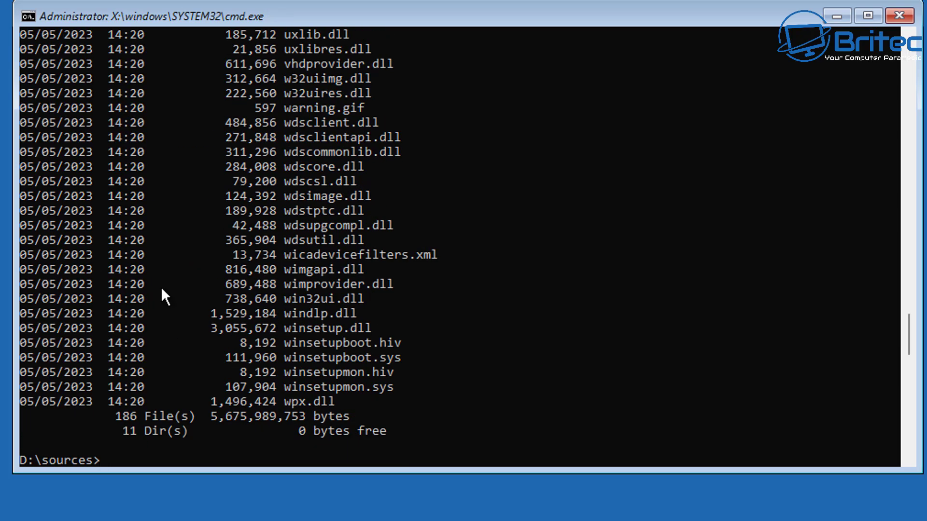
pyautogui.scroll(11, 380, 379)
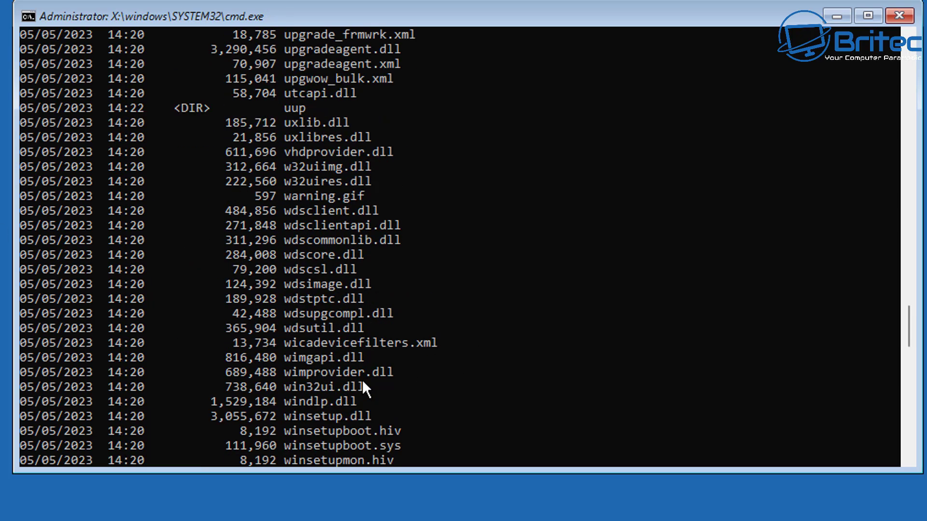
pyautogui.scroll(20, 355, 384)
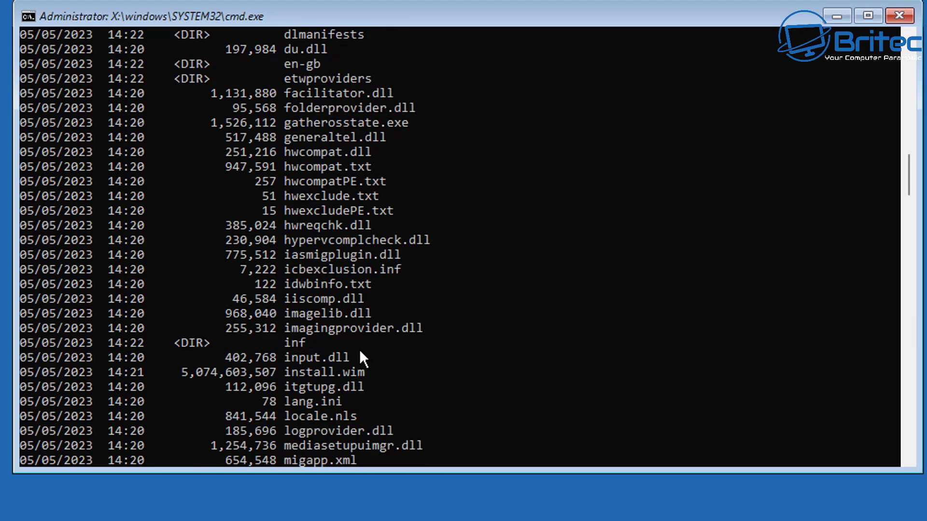
pyautogui.scroll(-2, 360, 349)
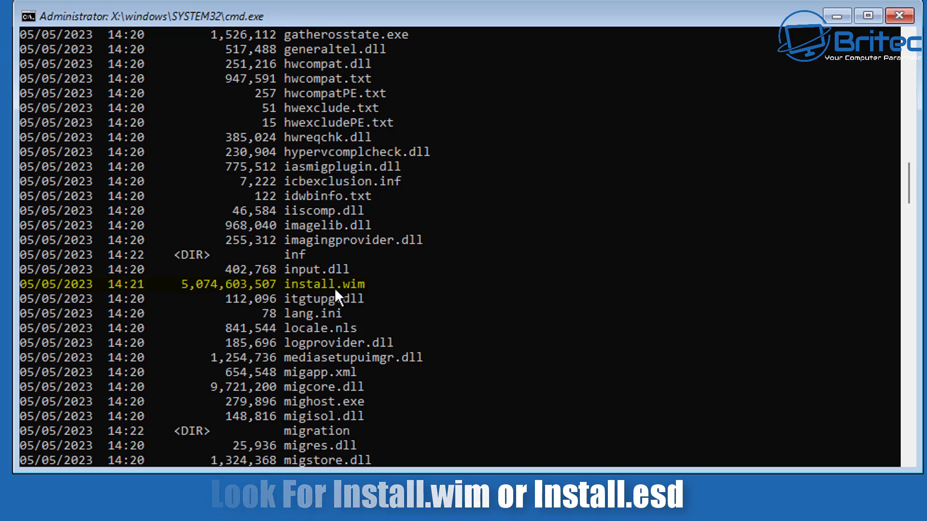
pyautogui.scroll(-9, 471, 323)
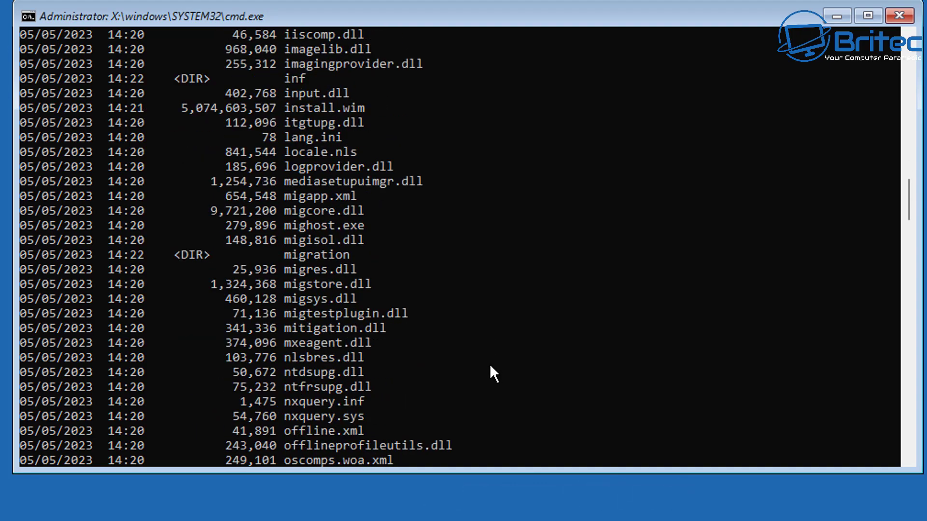
pyautogui.scroll(-20, 480, 378)
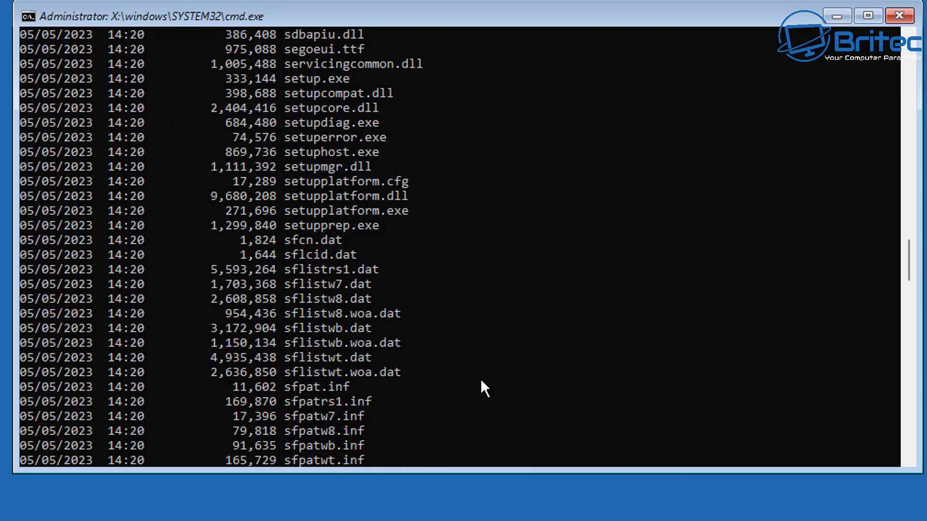
pyautogui.scroll(-8, 478, 381)
pyautogui.scroll(2, 475, 381)
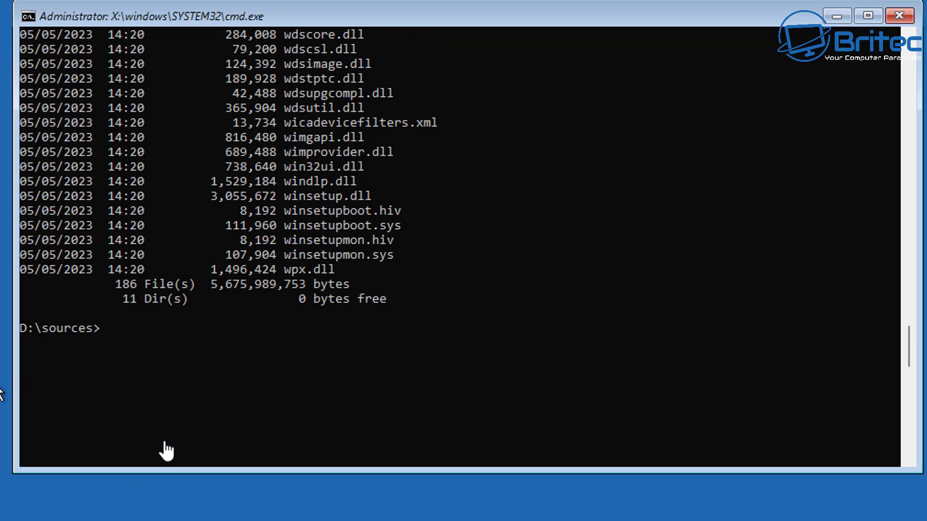
# Step: Recall the previous DISM command with /scratchdir:c:\temp and change its source path to d:\sources\install.wim
pyautogui.write('dir')
pyautogui.press('Up')
pyautogui.press('Up')
pyautogui.press('Up')
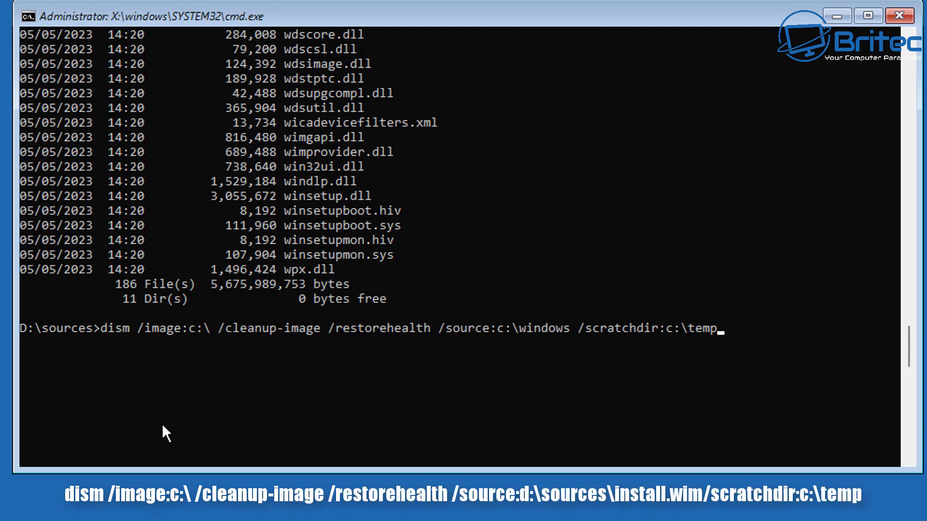
pyautogui.press('Left')
pyautogui.press('Left')
pyautogui.press('Left')
pyautogui.press('Left')
pyautogui.press('Left')
pyautogui.press('Left')
pyautogui.press('Left')
pyautogui.press('Left')
pyautogui.press('Left')
pyautogui.press('Left')
pyautogui.press('Left')
pyautogui.press('Left')
pyautogui.press('Left')
pyautogui.press('Left')
pyautogui.press('Left')
pyautogui.press('Left')
pyautogui.press('Left')
pyautogui.press('Left')
pyautogui.press('Left')
pyautogui.press('Left')
pyautogui.press('Right')
pyautogui.press('BackSpace')
pyautogui.press('BackSpace')
pyautogui.press('BackSpace')
pyautogui.press('BackSpace')
pyautogui.press('BackSpace')
pyautogui.press('BackSpace')
pyautogui.press('BackSpace')
pyautogui.press('BackSpace')
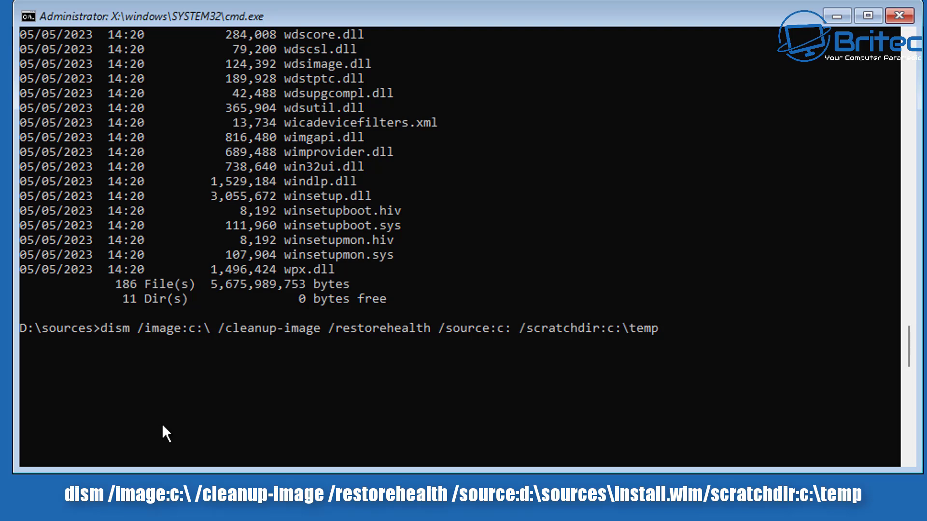
pyautogui.press('BackSpace')
pyautogui.press('BackSpace')
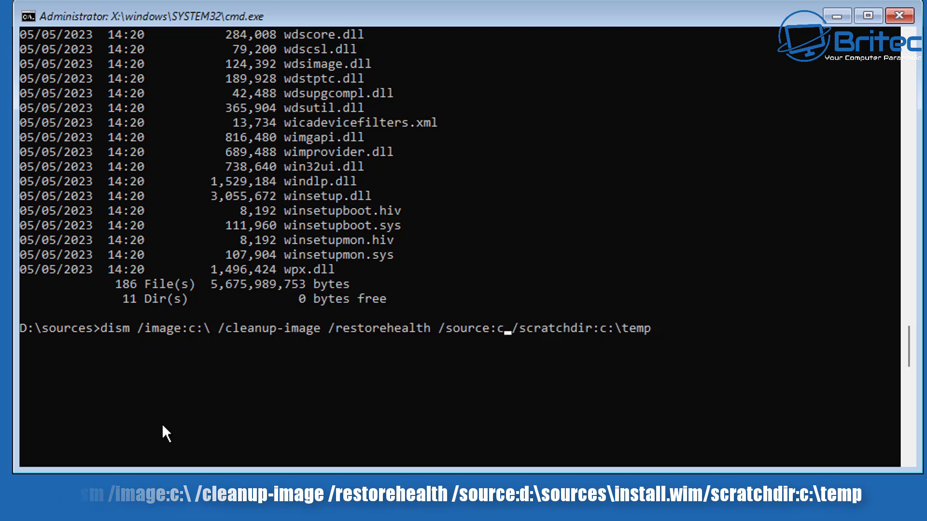
pyautogui.write(':d:')
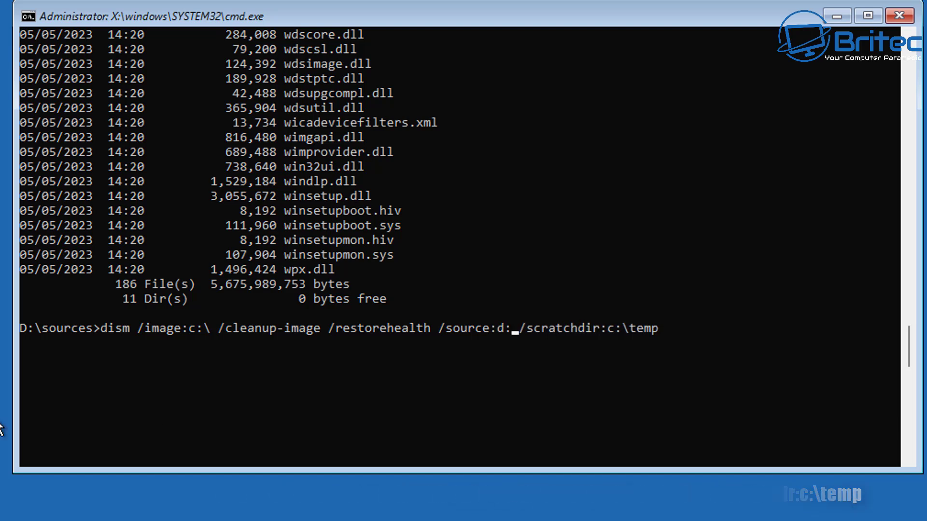
pyautogui.write('\\sourc')
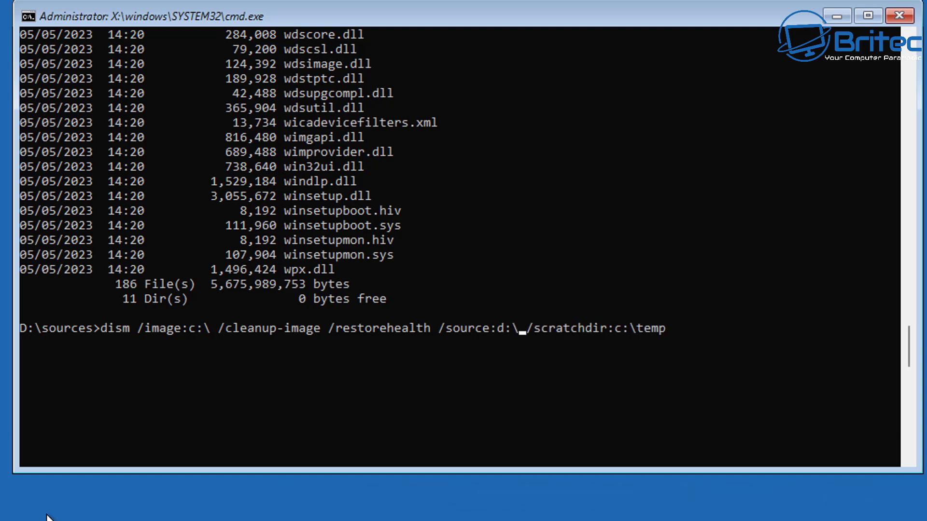
pyautogui.write('es')
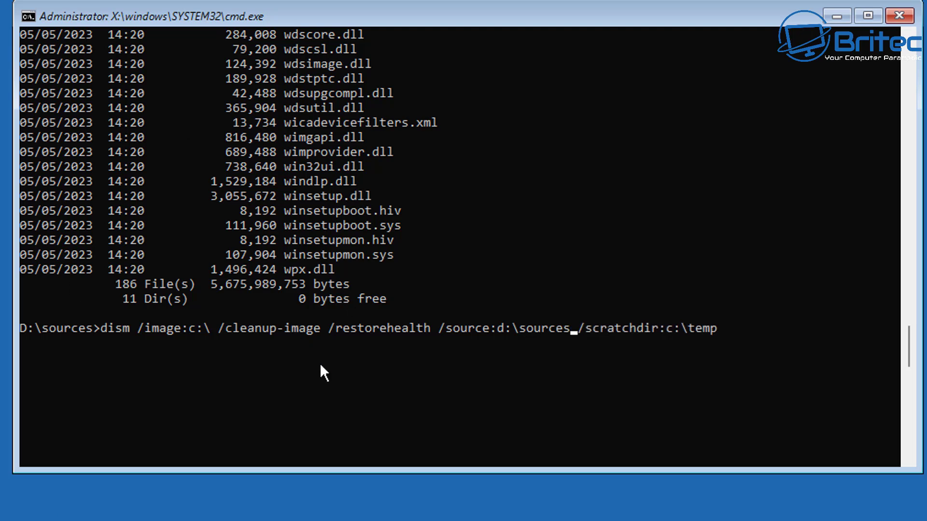
pyautogui.write('\\install.wim')
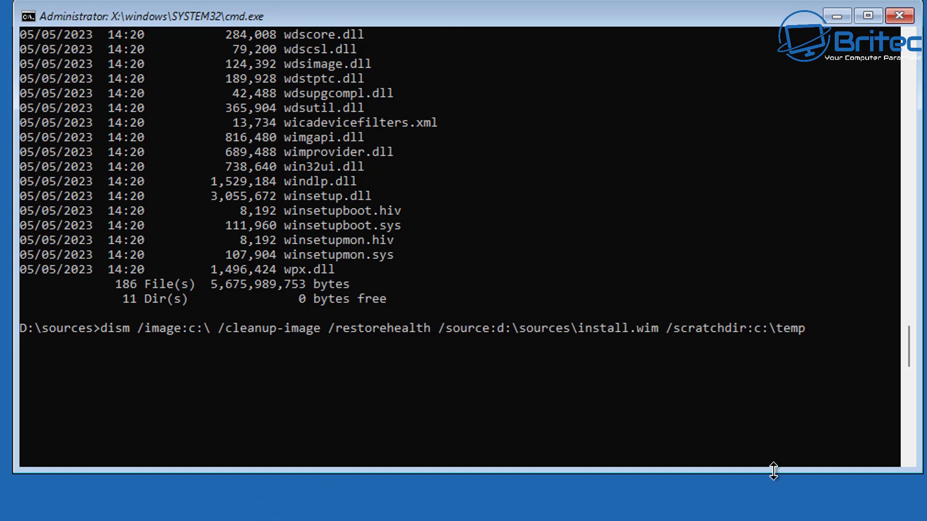
# Step: Try install.esd as the source file name in the DISM command
pyautogui.press('BackSpace')
pyautogui.press('BackSpace')
pyautogui.press('BackSpace')
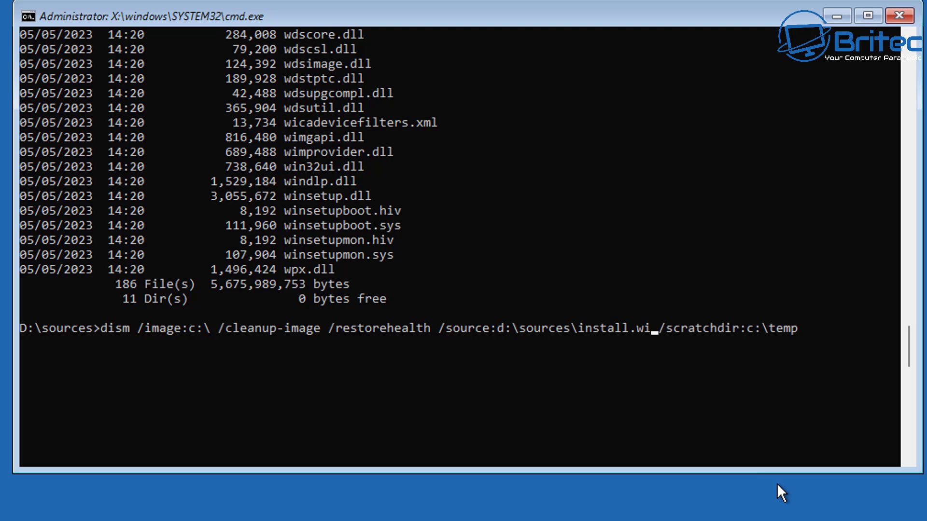
pyautogui.write('es>d')
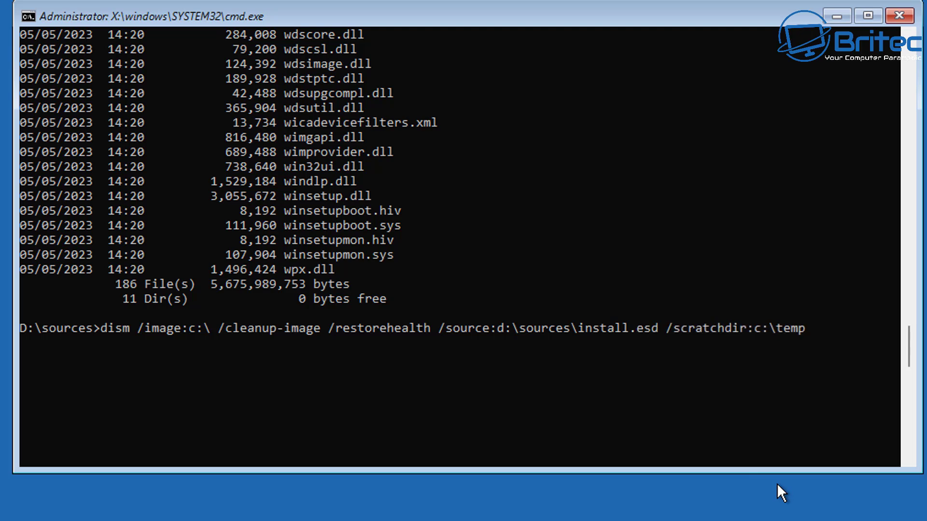
# Step: Set the source file name back to install.wim and run the DISM restorehealth command
pyautogui.press('BackSpace')
pyautogui.press('BackSpace')
pyautogui.press('BackSpace')
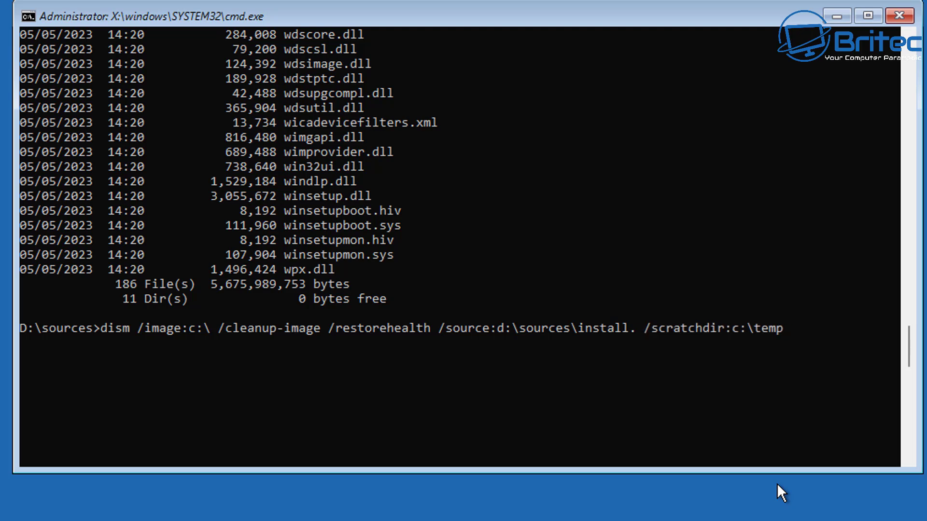
pyautogui.write('wim')
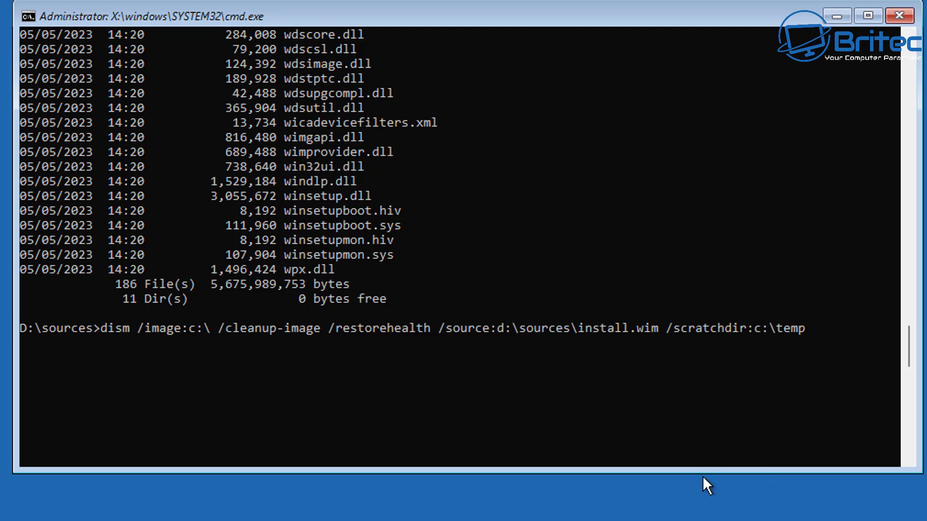
pyautogui.press('Return')
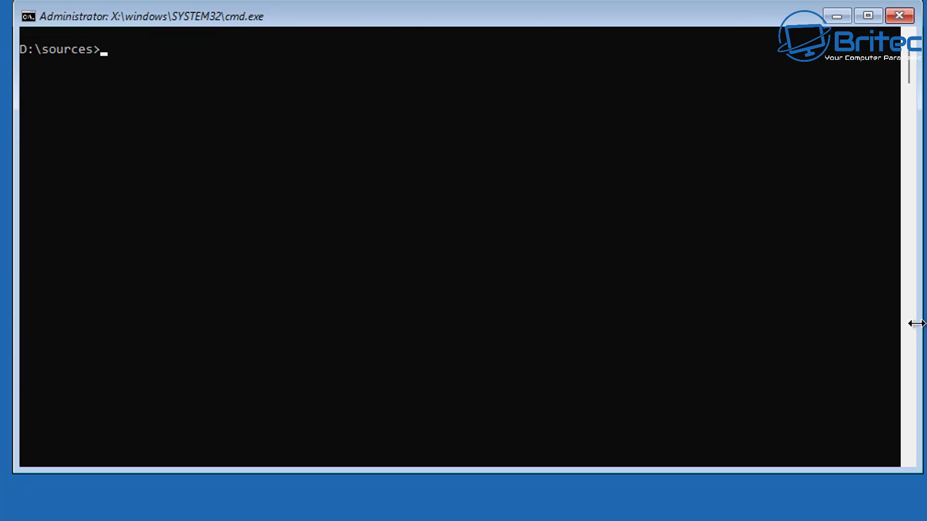
# Step: Run sfc /scannow /offbootdir=c: /offwindir=c:\windows to scan the offline Windows system files
pyautogui.write('sfc /scannow /offbootdir=c: /offwind')
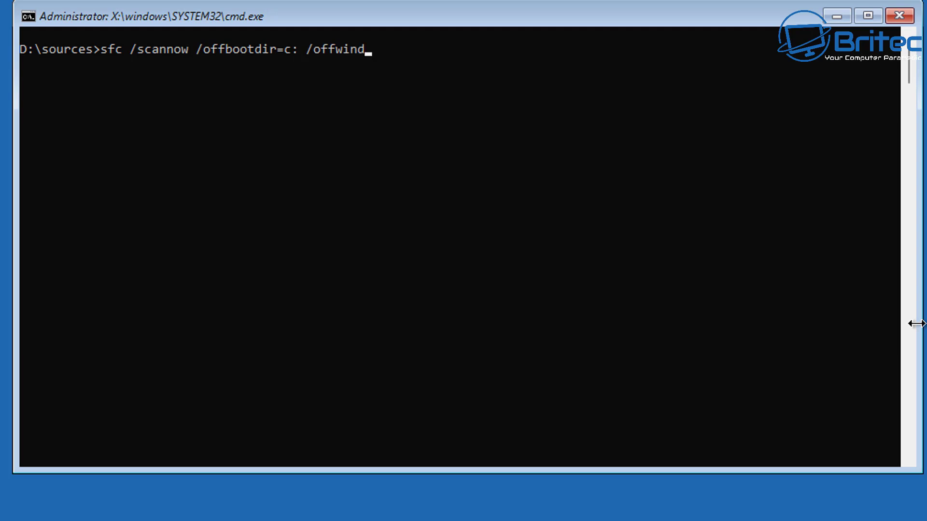
pyautogui.write('ir=c:\\windows')
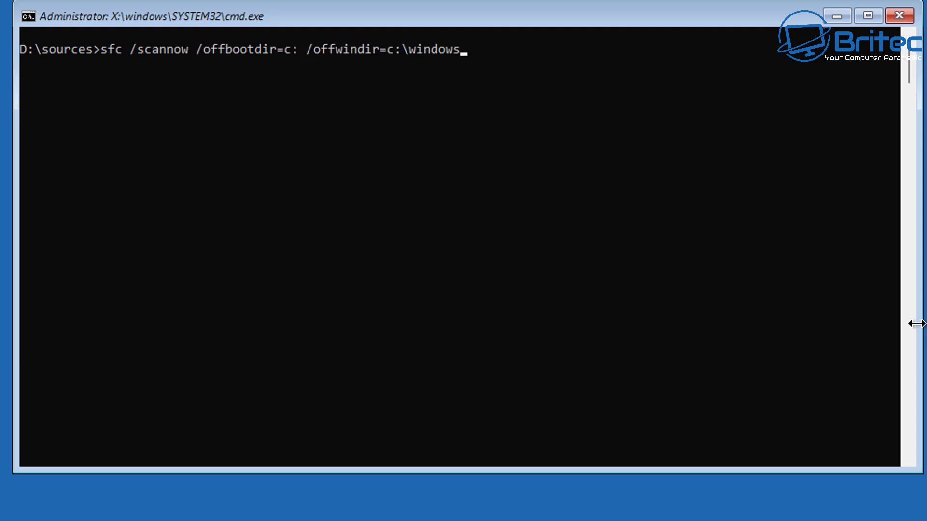
pyautogui.press('Return')
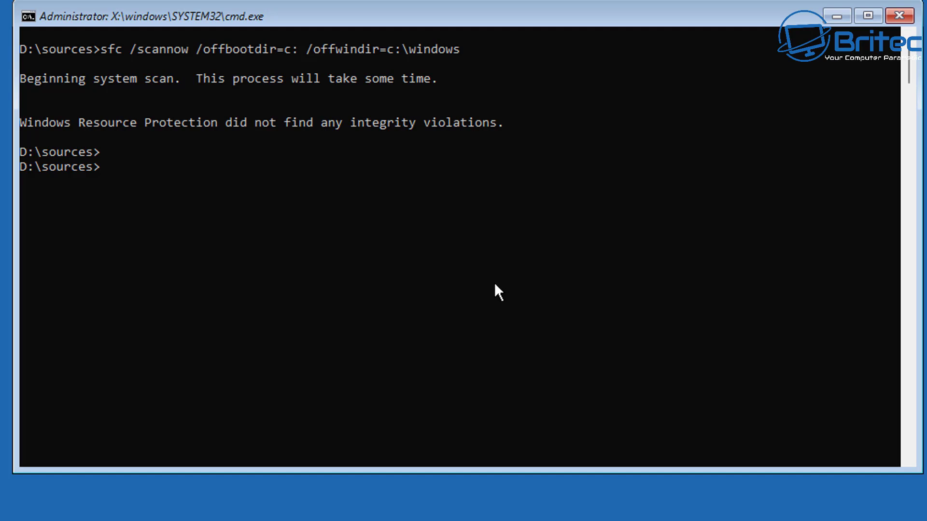
# Step: Exit Command Prompt and continue to Windows 11 from the recovery options
pyautogui.write('exit')
pyautogui.press('Return')
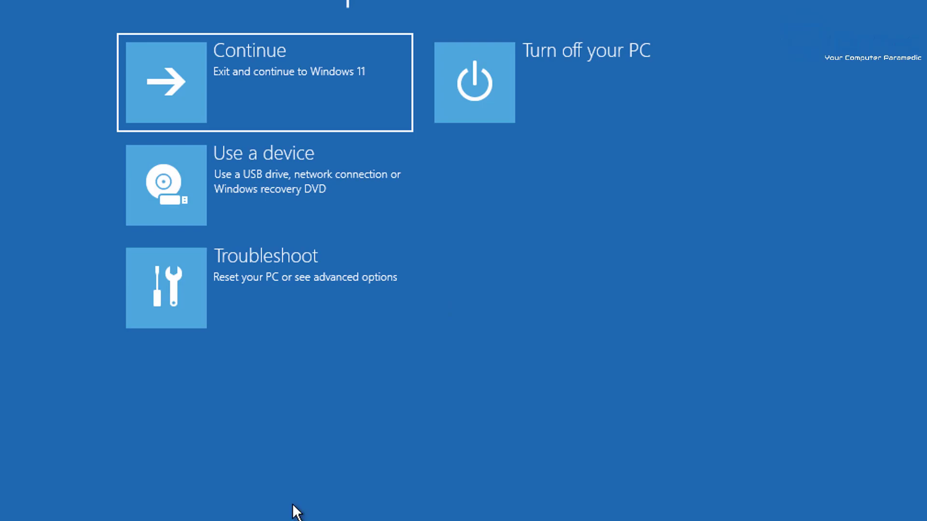
pyautogui.click(297, 89)
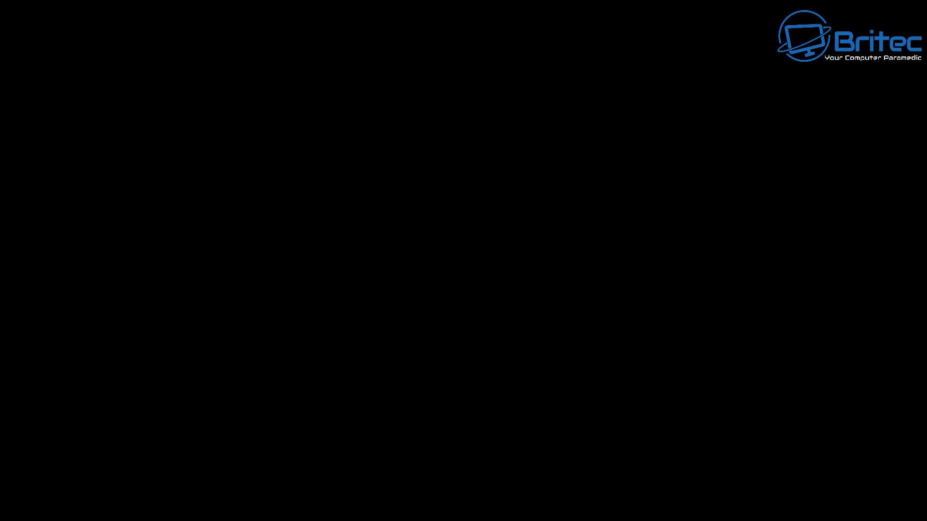